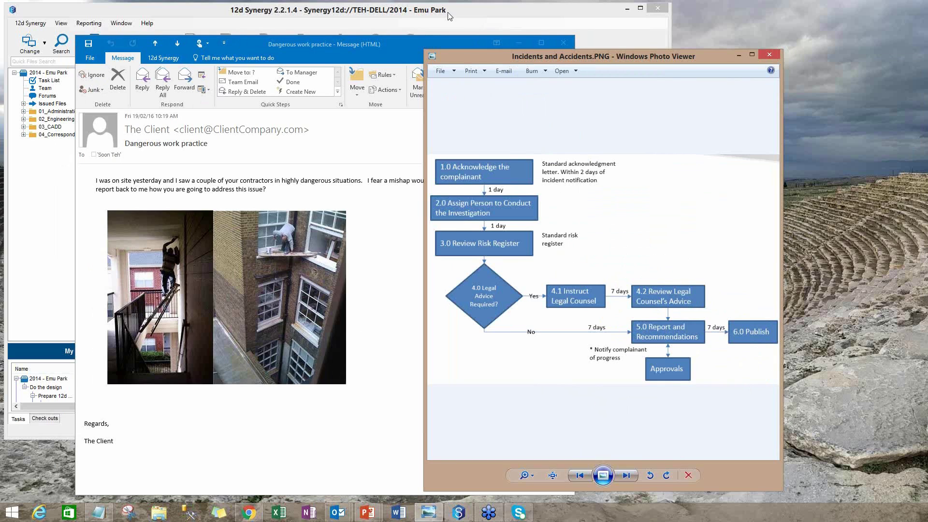
# - Switch to 12d Synergy, maximise its window and open the task list of the 2014 - Emu Park job
pyautogui.click(450, 16)
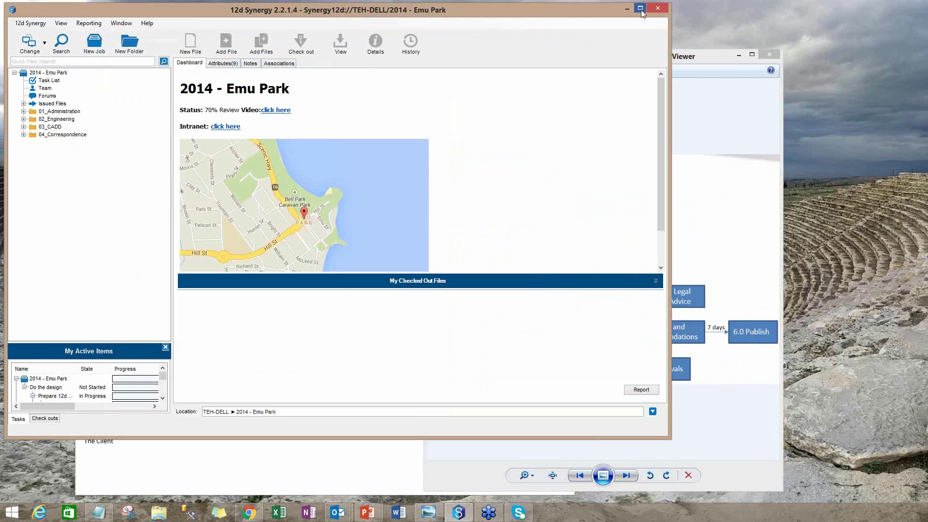
pyautogui.click(640, 7)
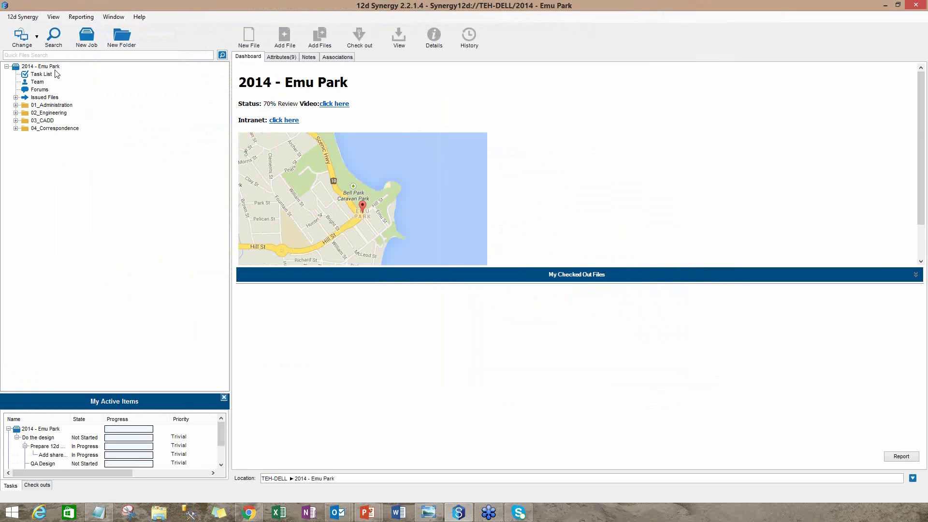
pyautogui.click(54, 68)
pyautogui.click(42, 75)
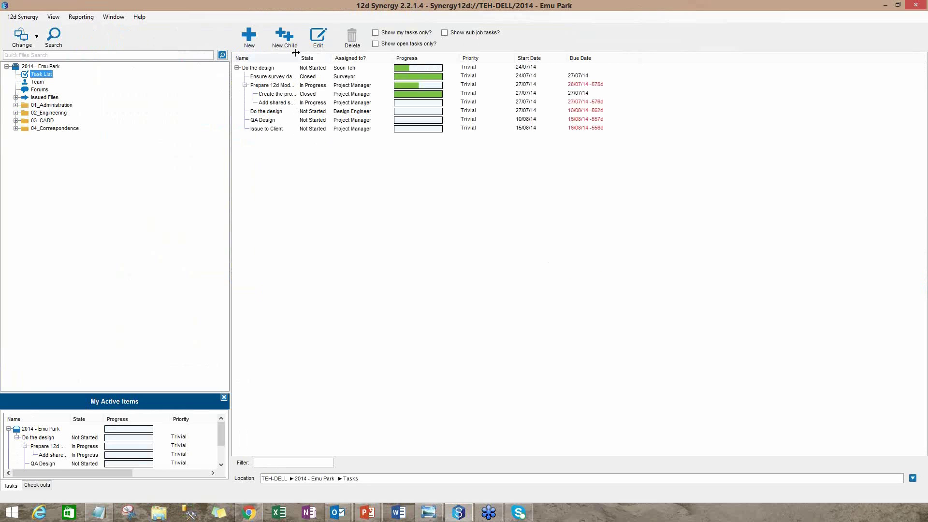
# - Widen the task list's Name column and enlarge the My Active Items area so its tasks fit
pyautogui.moveTo(298, 58); pyautogui.dragTo(347, 58)
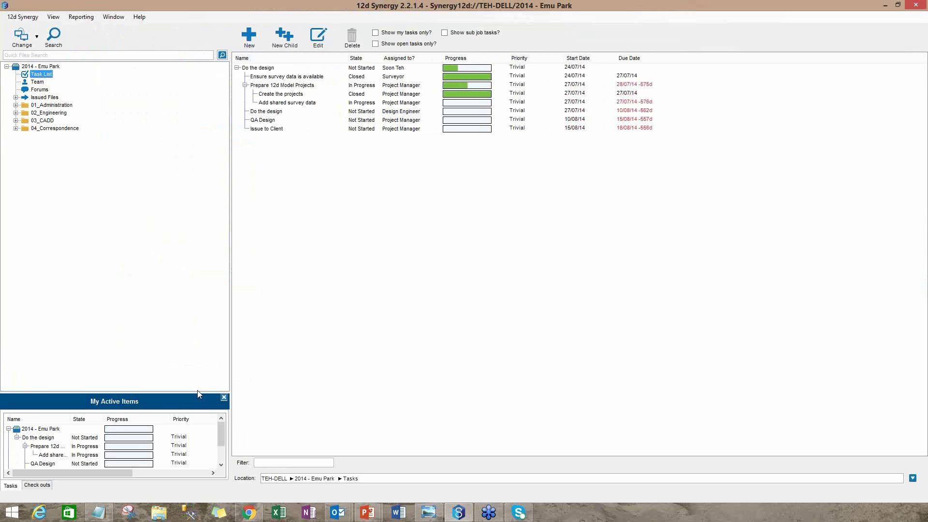
pyautogui.moveTo(197, 392); pyautogui.dragTo(199, 304)
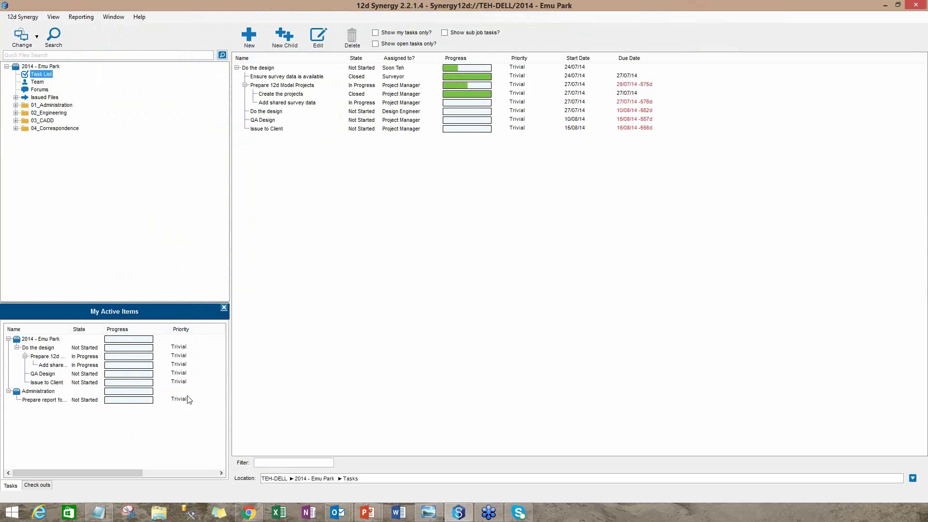
# - Start a new task after consulting the Incidents and Accidents flowchart, and name it "Acknowledge complainant"
pyautogui.click(250, 43)
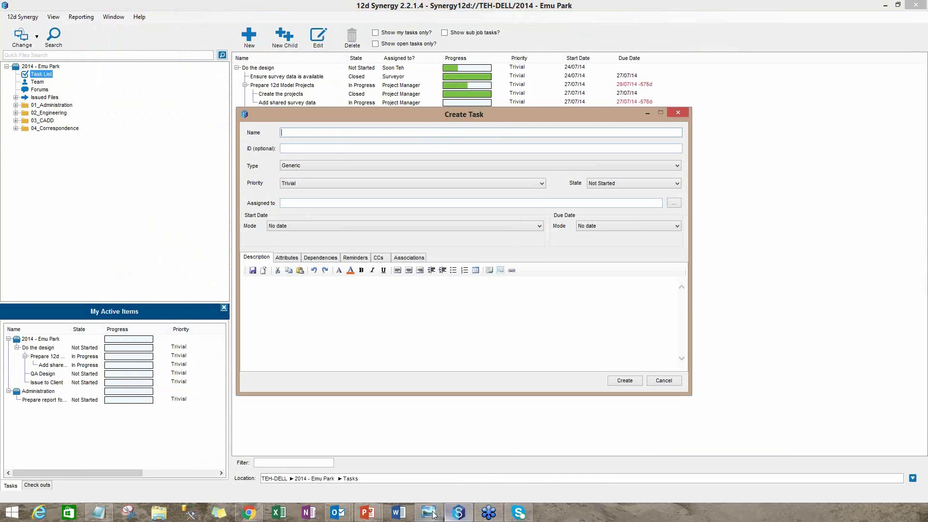
pyautogui.click(427, 387)
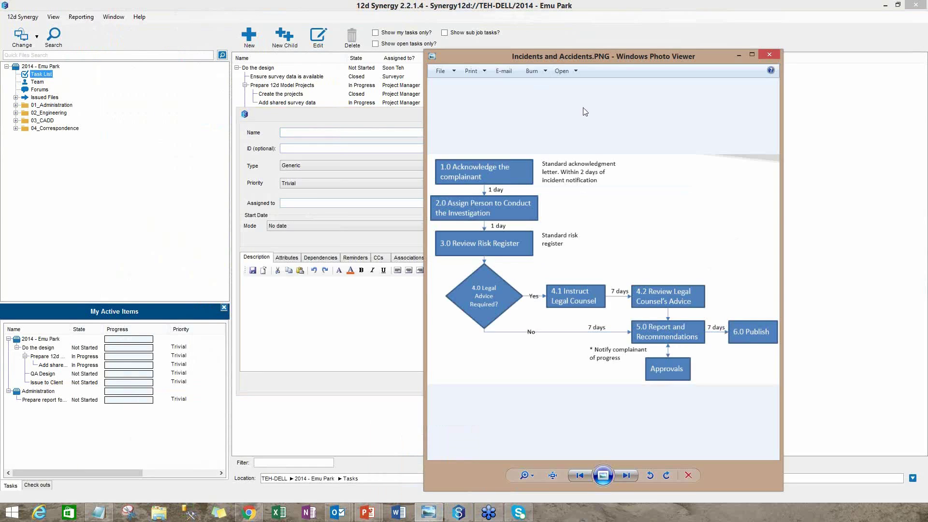
pyautogui.click(739, 55)
pyautogui.click(366, 135)
pyautogui.write('Acknowledge complainant')
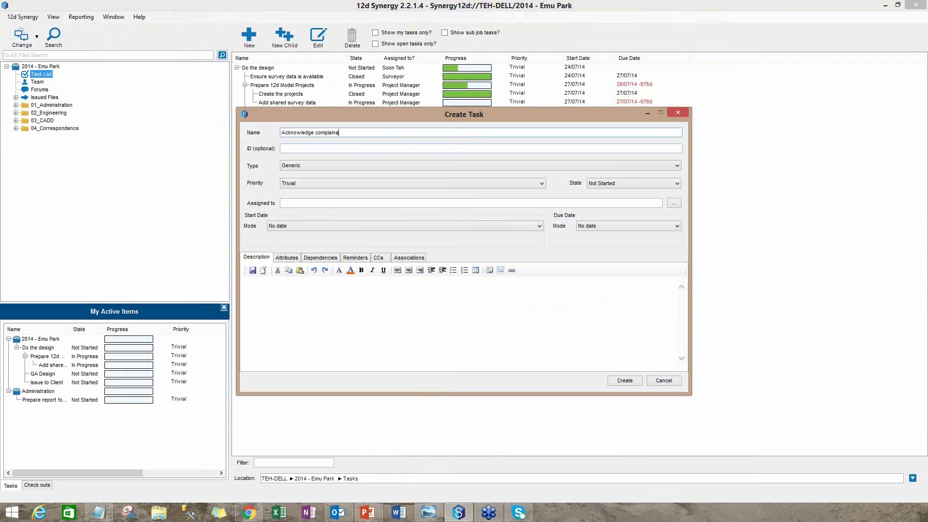
# - Set the new task's priority to High and its state to In Progress
pyautogui.click(541, 183)
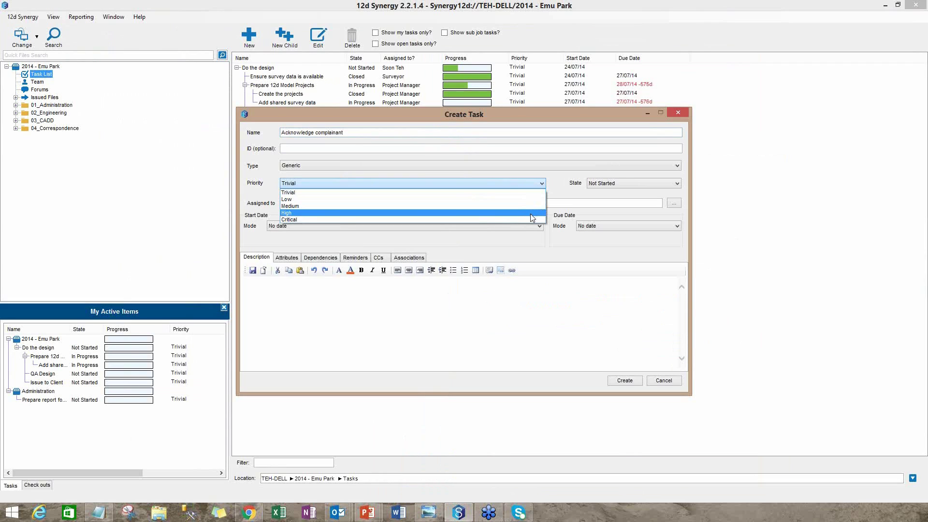
pyautogui.click(529, 213)
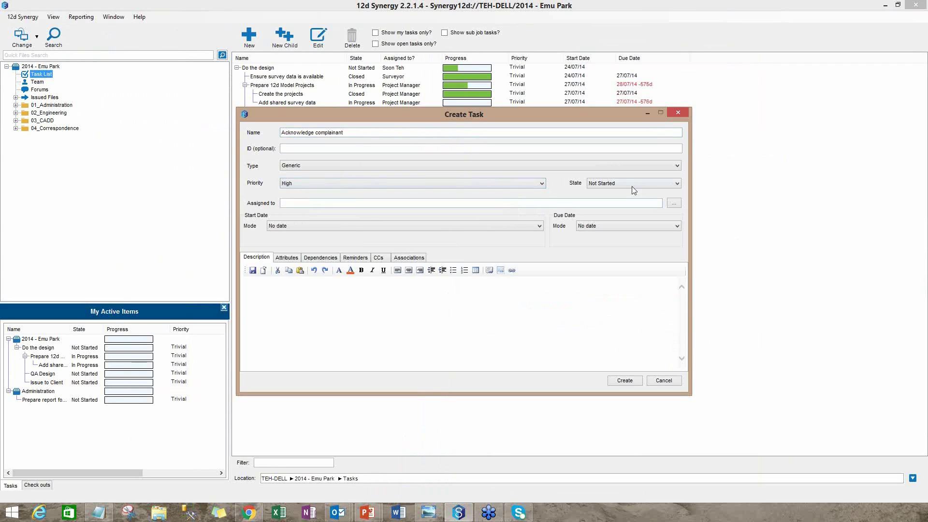
pyautogui.click(677, 185)
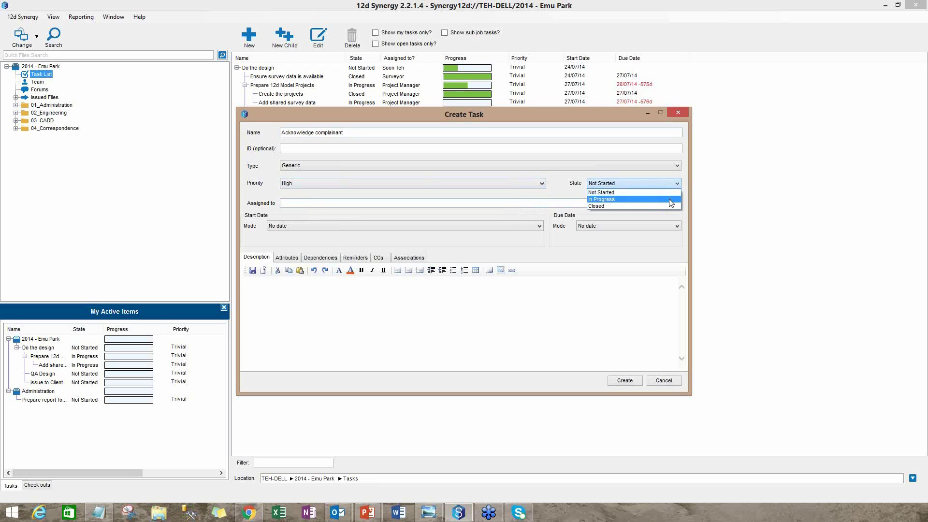
pyautogui.click(669, 199)
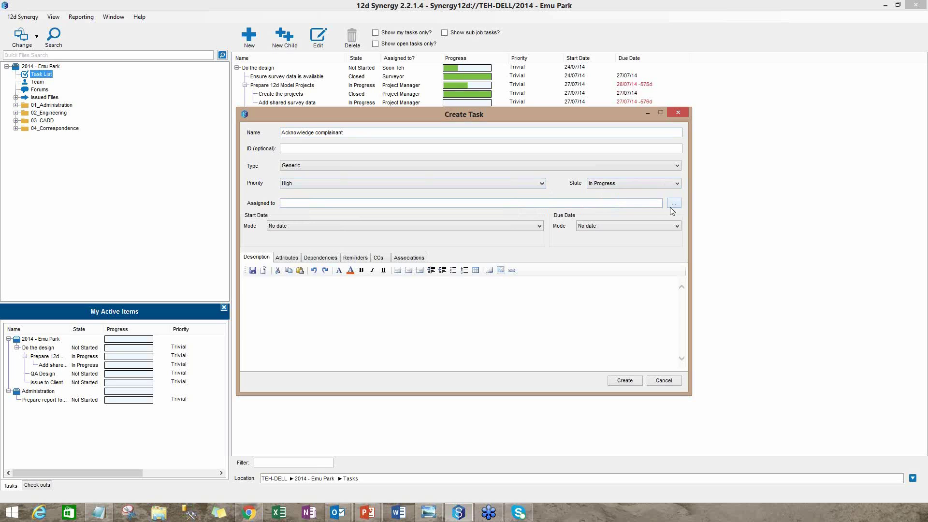
# - Find the contacts and assign the task to the person listed directly below 12d Model Users
pyautogui.click(674, 204)
pyautogui.click(498, 375)
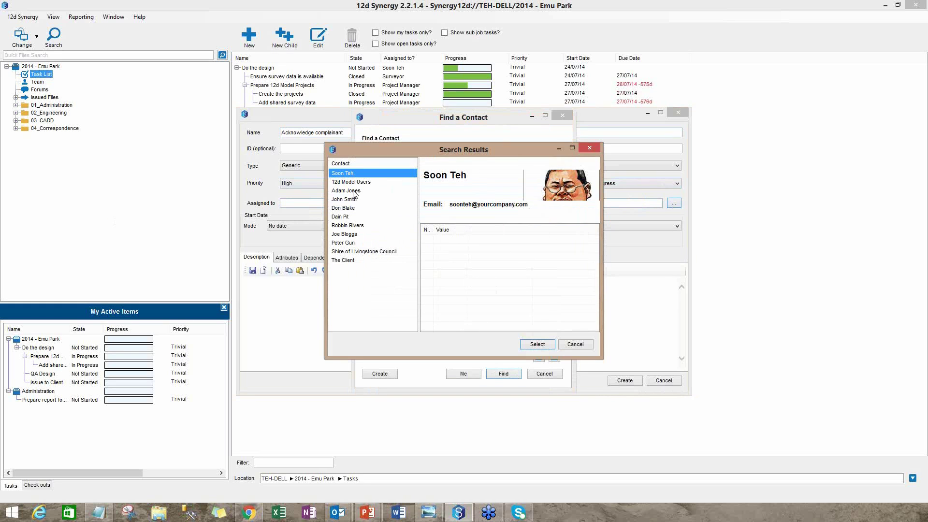
pyautogui.click(354, 191)
pyautogui.click(544, 345)
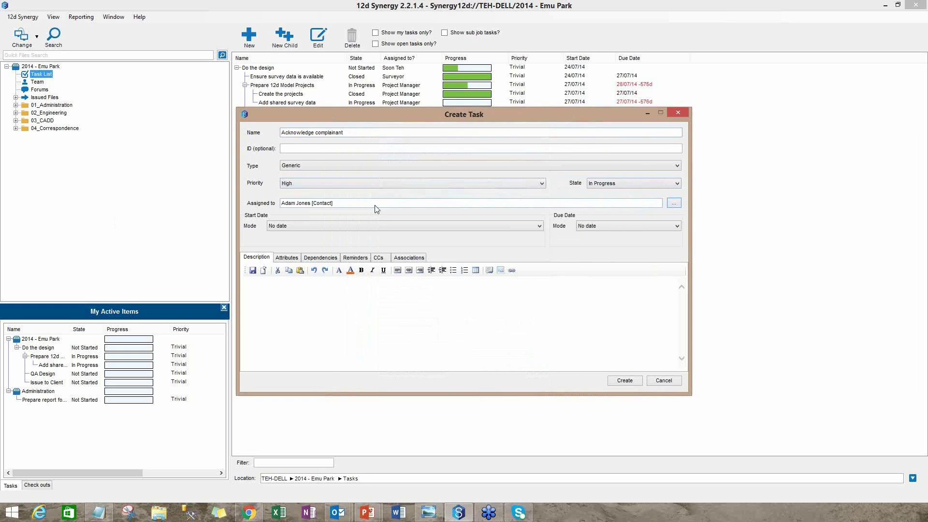
# - Give the task a fixed start date of 23 February 2016 and a due date 2 days relative to the start date
pyautogui.click(540, 226)
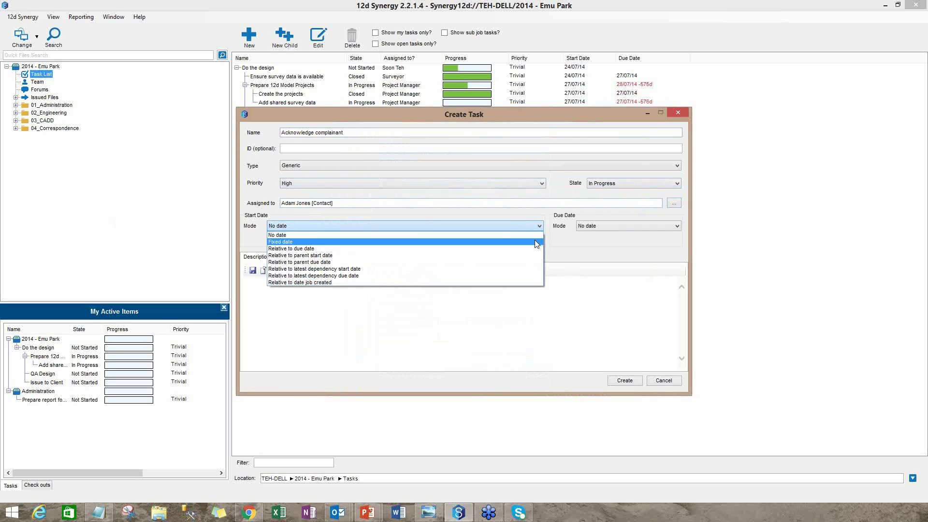
pyautogui.click(534, 241)
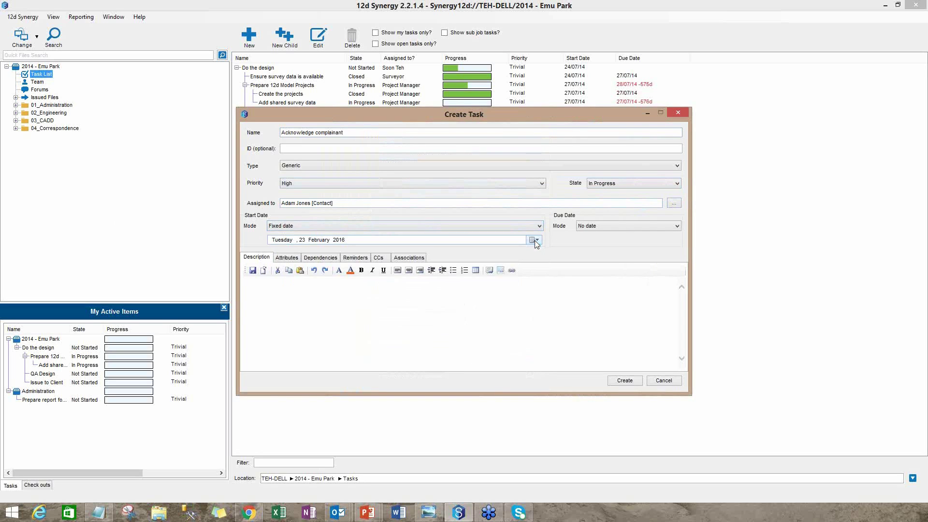
pyautogui.click(678, 227)
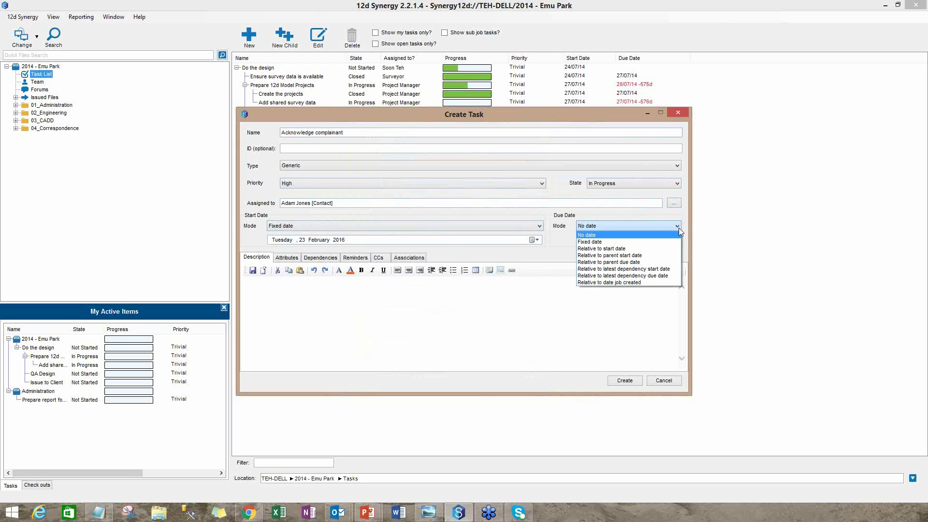
pyautogui.click(661, 248)
pyautogui.write('2')
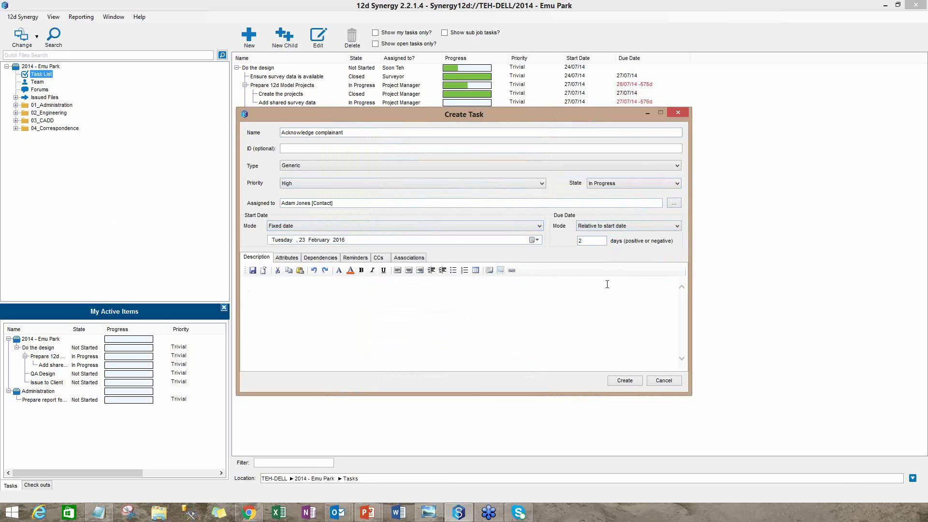
# - Enter "Write complainant acknowledge letter" as the task's description
pyautogui.write('Write complain')
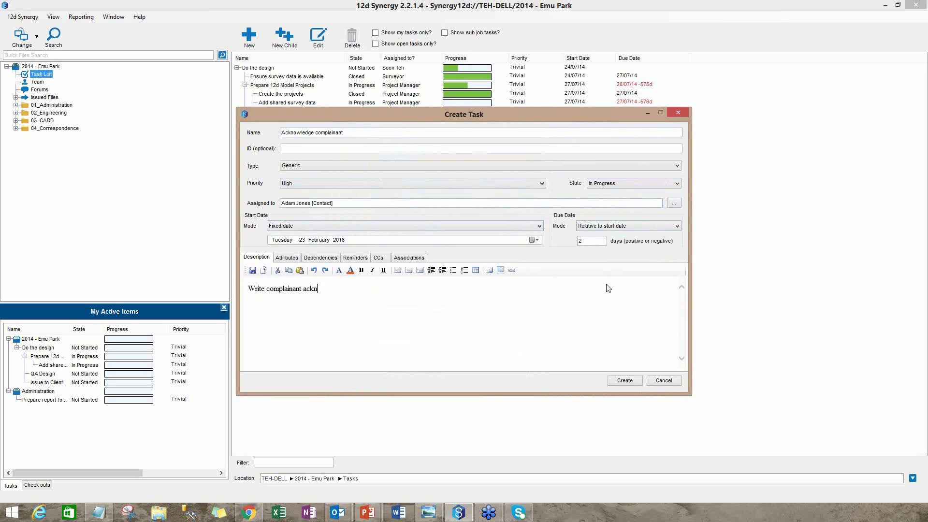
pyautogui.write('owledge letter')
# - Add a reminder to the assignee 1 day before the task is due, and create the task
pyautogui.click(368, 260)
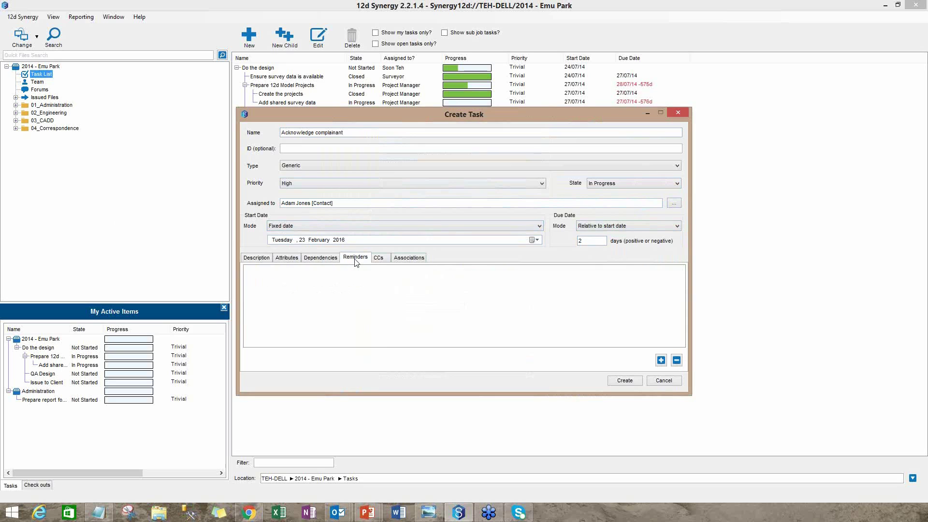
pyautogui.click(660, 361)
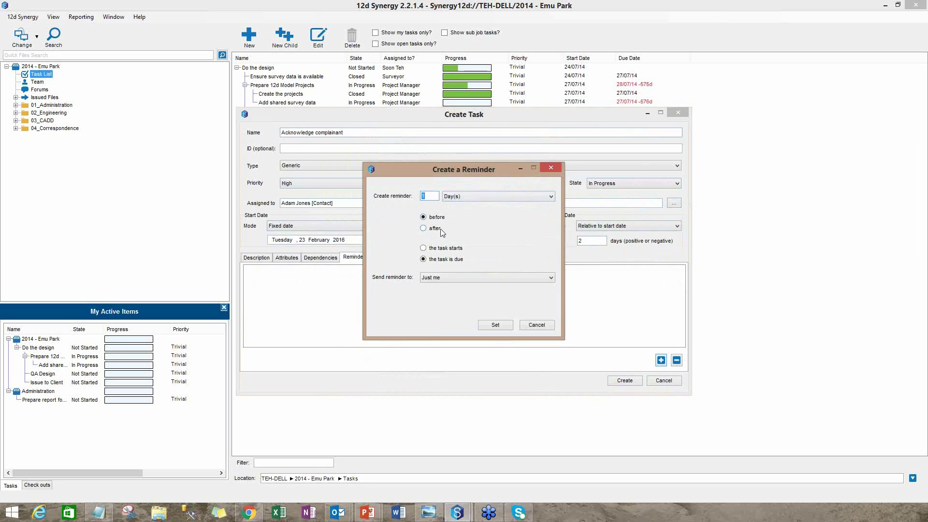
pyautogui.click(552, 279)
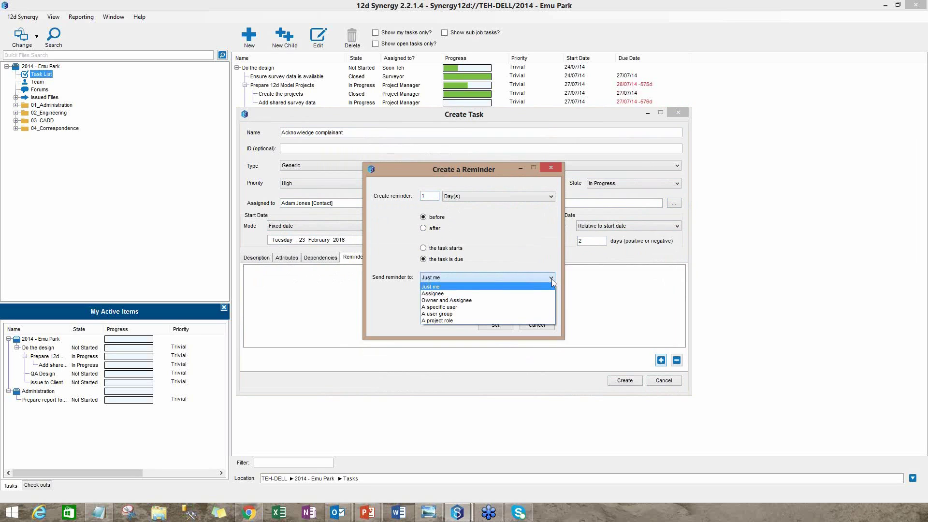
pyautogui.click(548, 294)
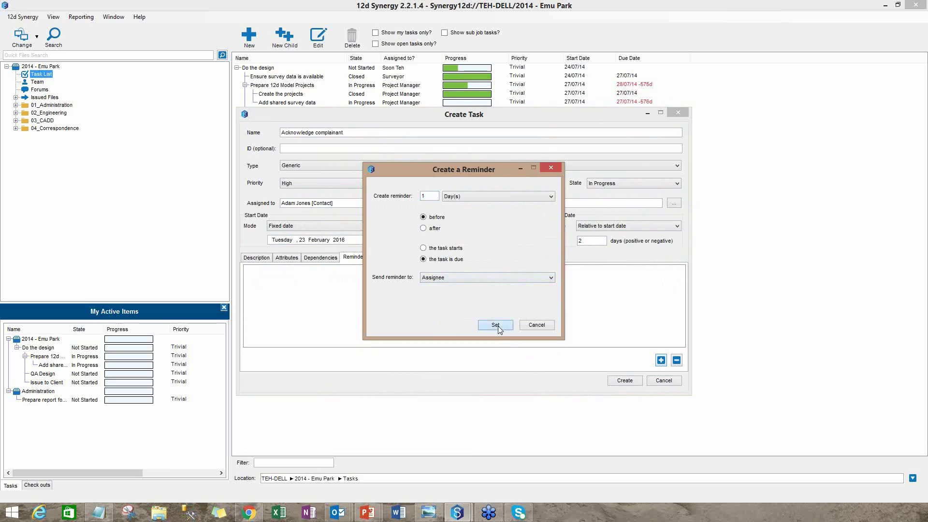
pyautogui.click(495, 325)
pyautogui.click(624, 381)
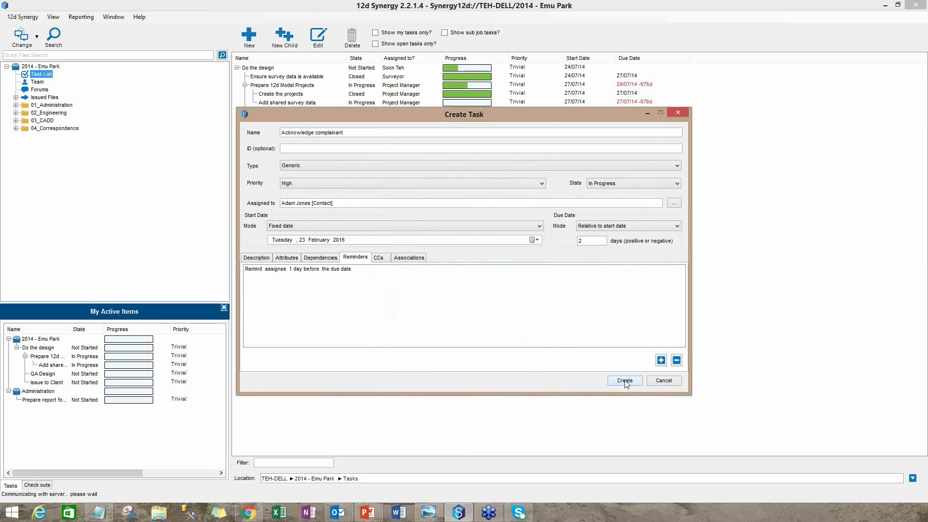
pyautogui.moveTo(347, 58); pyautogui.dragTo(367, 60)
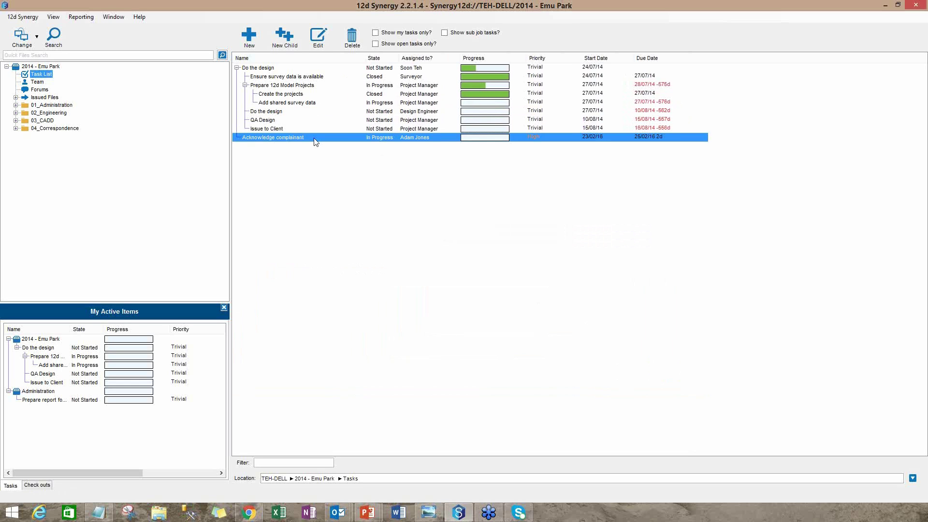
# - Add the Incident Investigation task with its numbered subtasks to the task list, checking it against the Incidents and Accidents flowchart
pyautogui.click(429, 512)
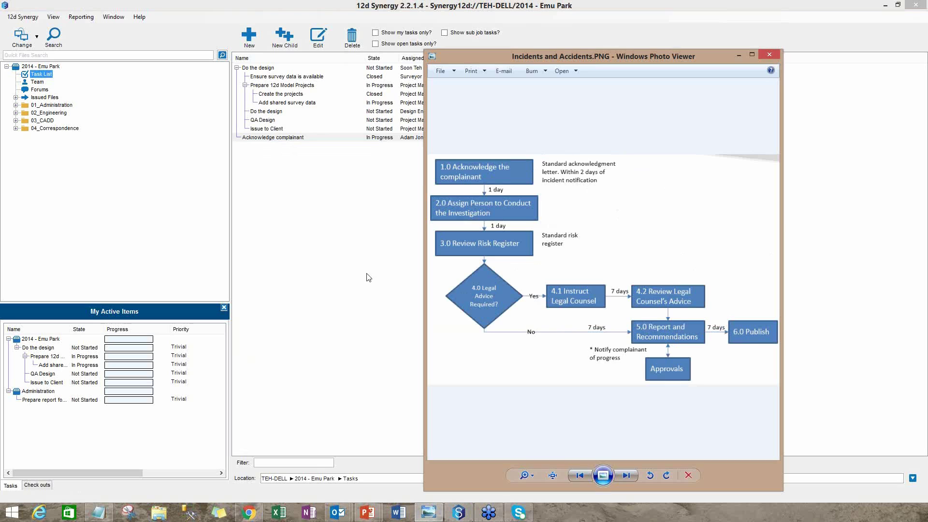
pyautogui.click(344, 277)
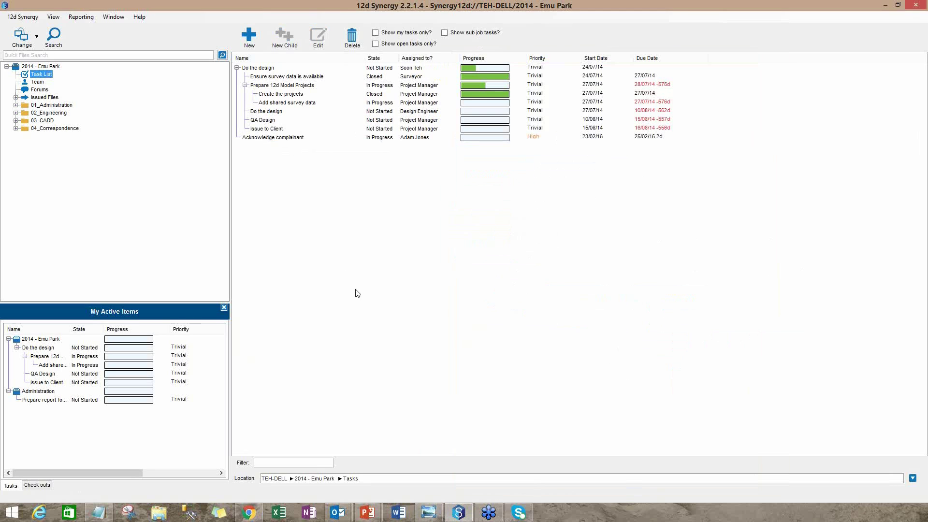
pyautogui.click(249, 38)
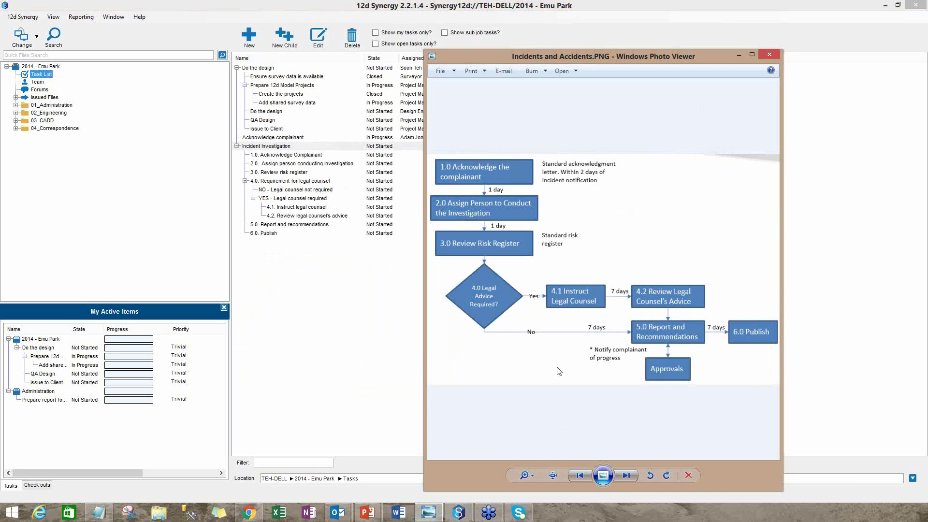
pyautogui.click(737, 56)
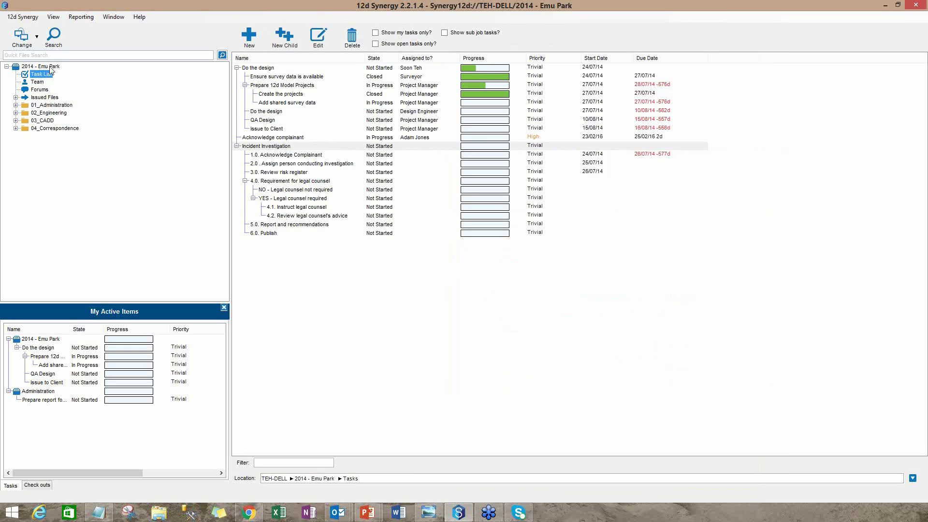
# - Start a new job under 2014 - Emu Park and set its job type to OHS
pyautogui.click(50, 66)
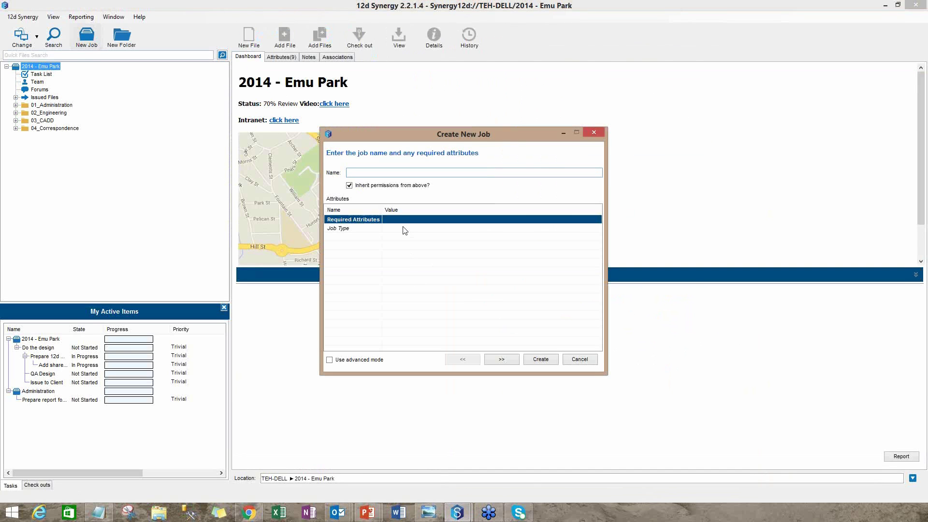
pyautogui.click(403, 231)
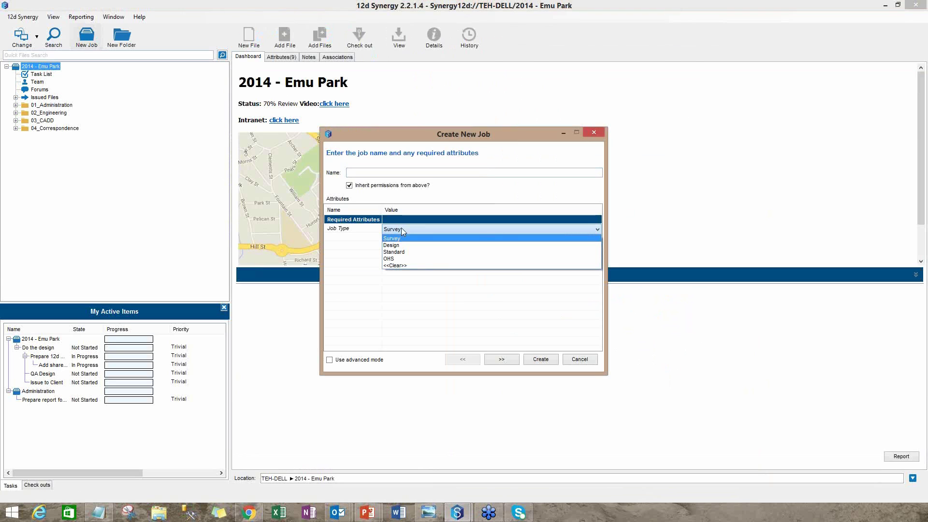
pyautogui.click(410, 261)
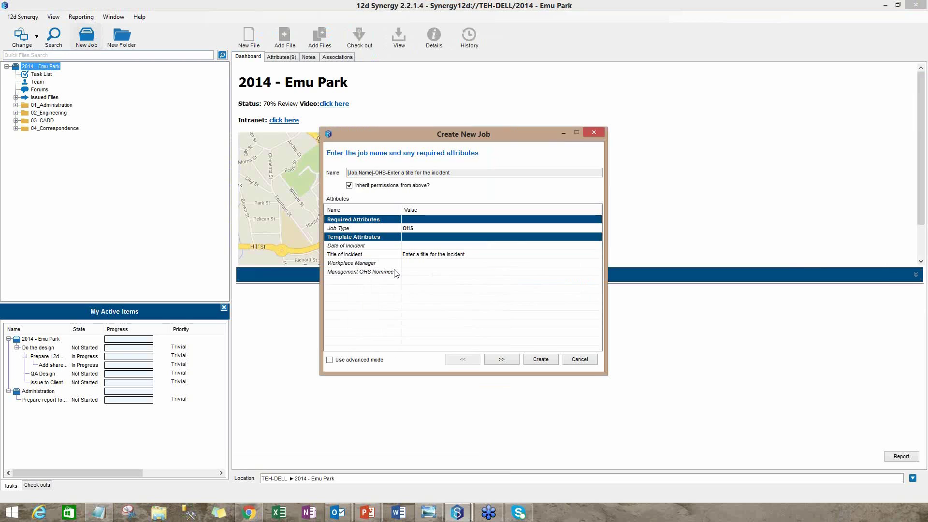
# - Set the job's date of incident to 23/02/2016 and enter an incident title beginning "Painters in dangerous"
pyautogui.click(420, 246)
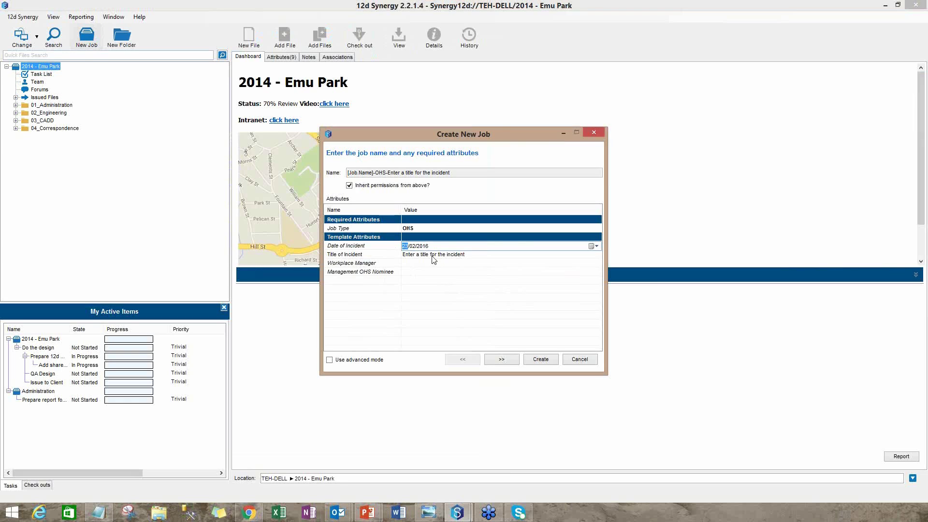
pyautogui.click(433, 255)
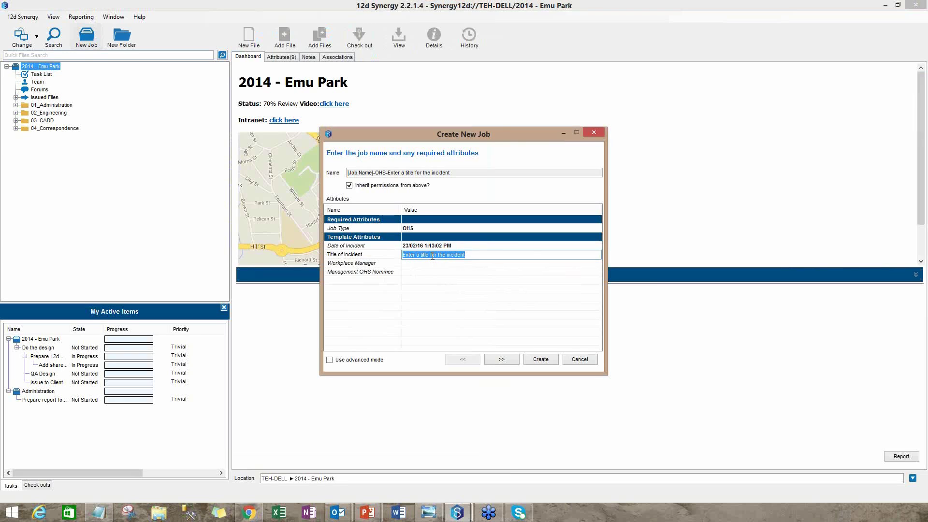
pyautogui.write('Painters in dangerous sita')
pyautogui.press('BackSpace')
pyautogui.press('BackSpace')
pyautogui.press('BackSpace')
# - Set the job's Workplace Manager to the contact listed just below 12d Model Users
pyautogui.doubleClick(429, 263)
pyautogui.click(503, 373)
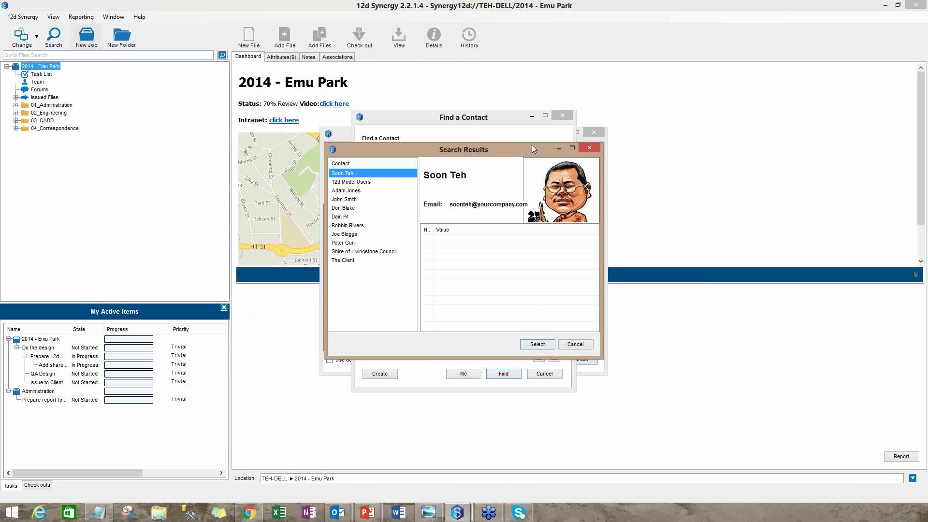
pyautogui.moveTo(532, 145); pyautogui.dragTo(663, 132)
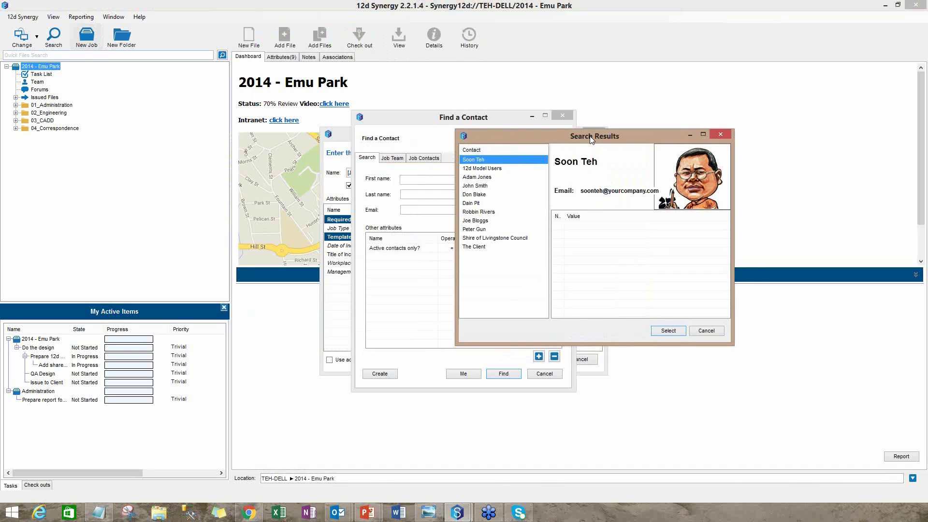
pyautogui.click(491, 179)
pyautogui.click(669, 331)
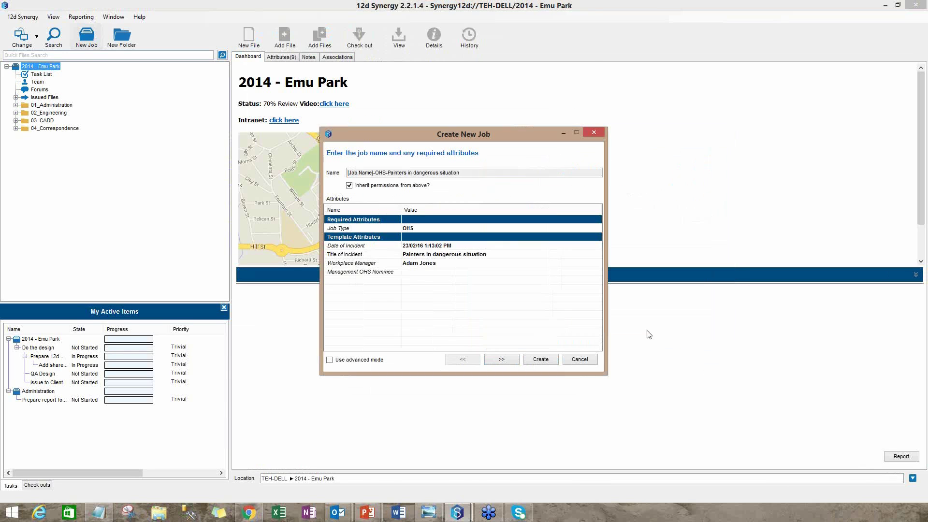
# - Set the Management OHS Nominee to the fourth contact in the contact search, and create the OHS job
pyautogui.doubleClick(428, 279)
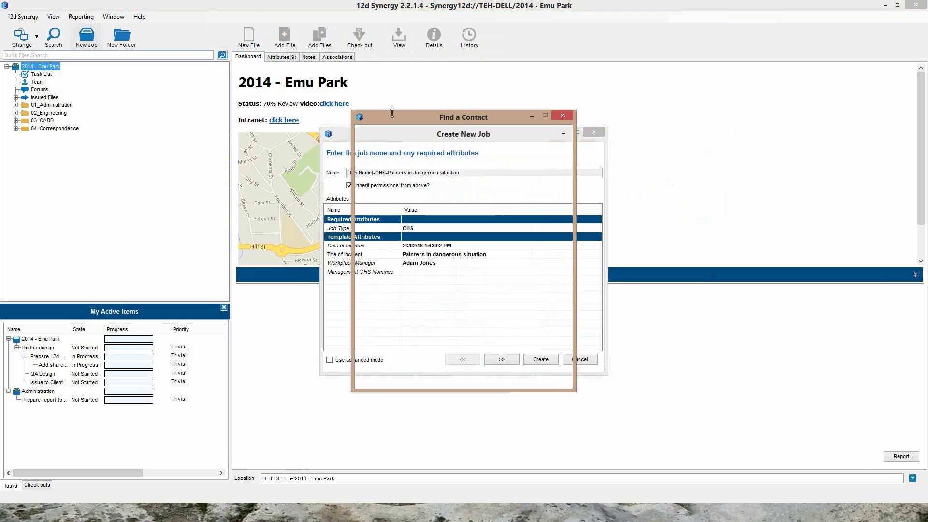
pyautogui.moveTo(414, 121); pyautogui.dragTo(550, 126)
pyautogui.click(639, 379)
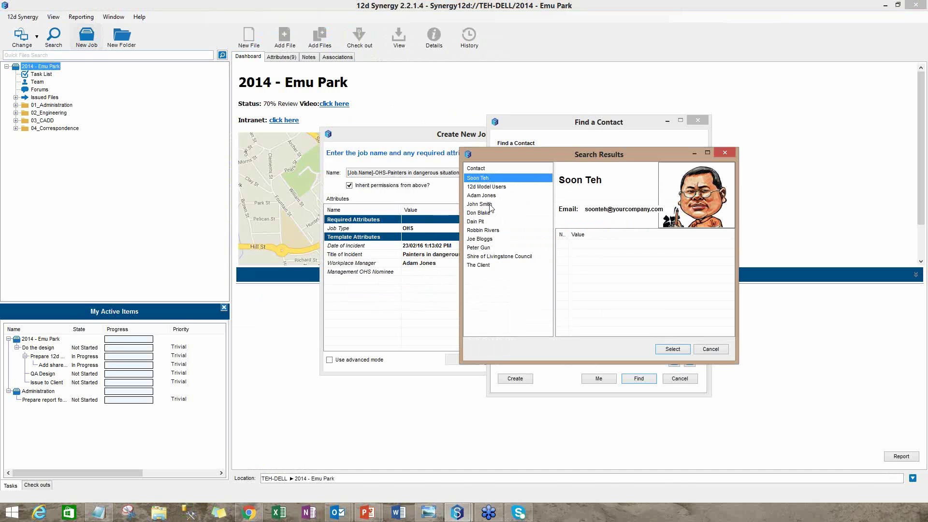
pyautogui.click(490, 204)
pyautogui.click(681, 350)
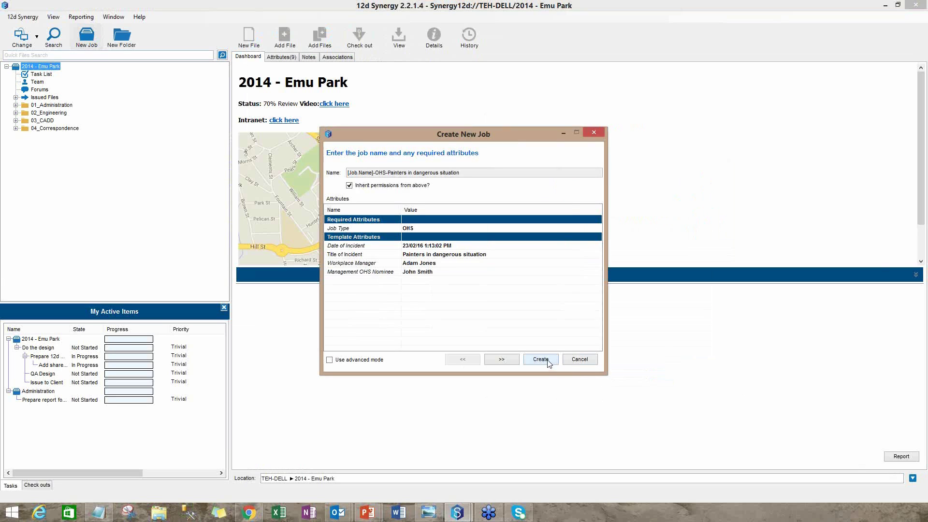
pyautogui.click(552, 362)
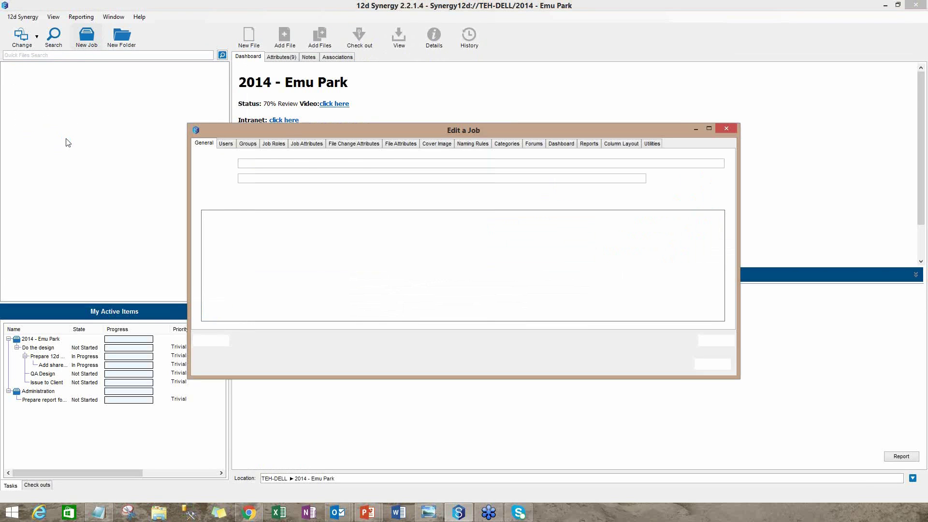
pyautogui.click(711, 364)
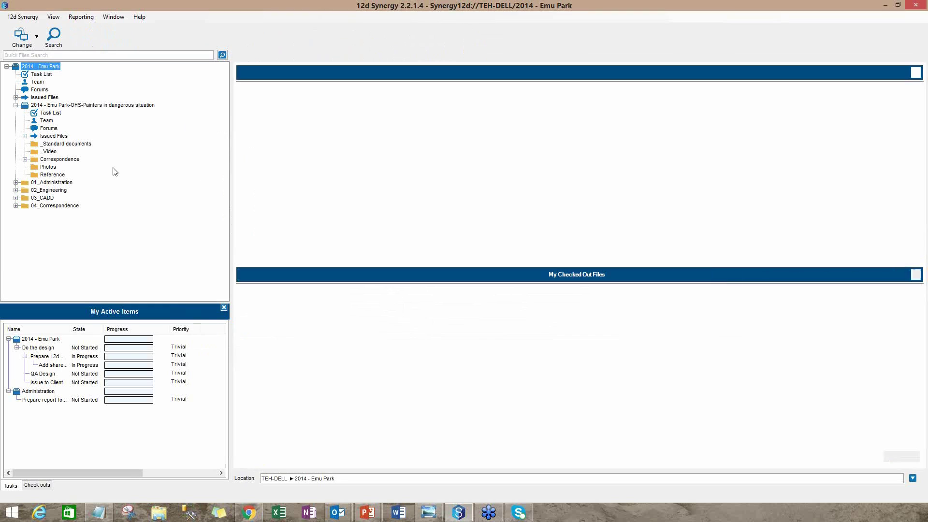
# - Examine the tasks and assigned roles in the new OHS job's task list
pyautogui.click(16, 106)
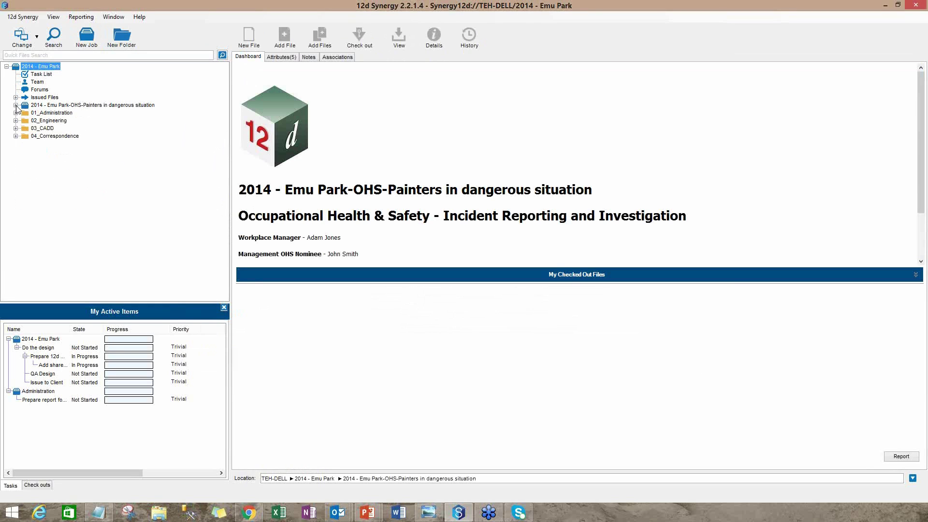
pyautogui.click(16, 105)
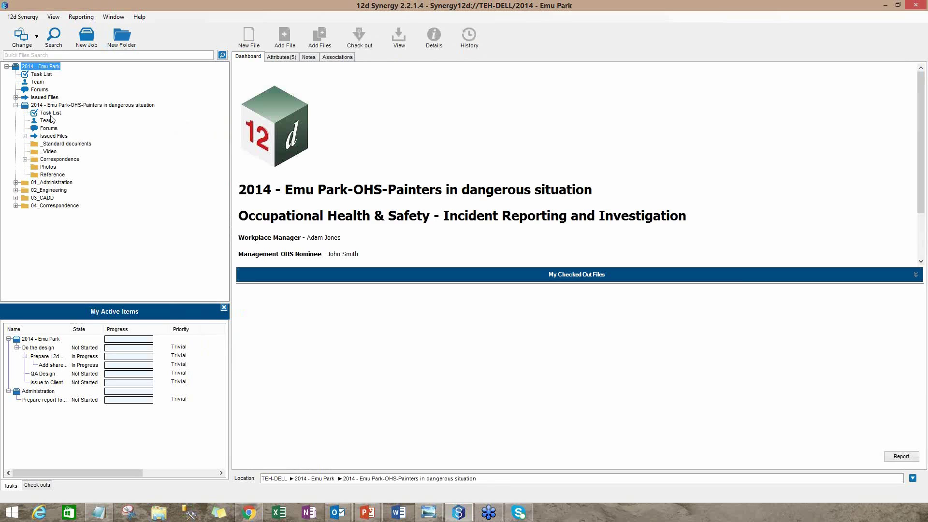
pyautogui.click(48, 114)
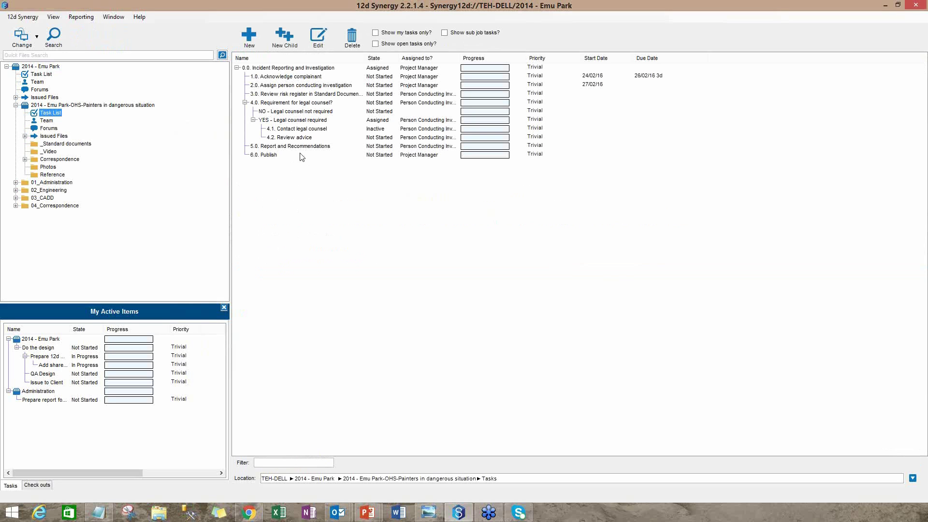
# - In the OHS job's team, assign the Legal Counsel role to the contact listed just above Shire of Livingstone Council
pyautogui.click(48, 121)
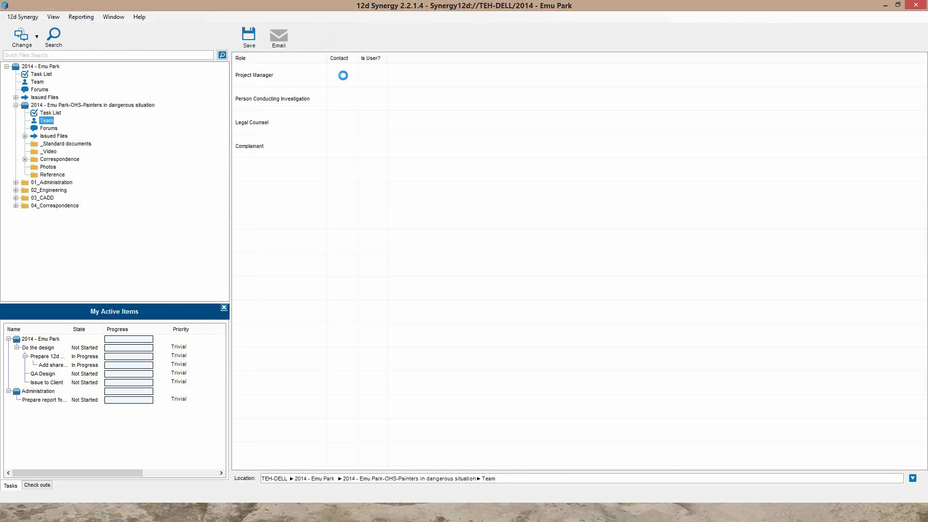
pyautogui.doubleClick(344, 78)
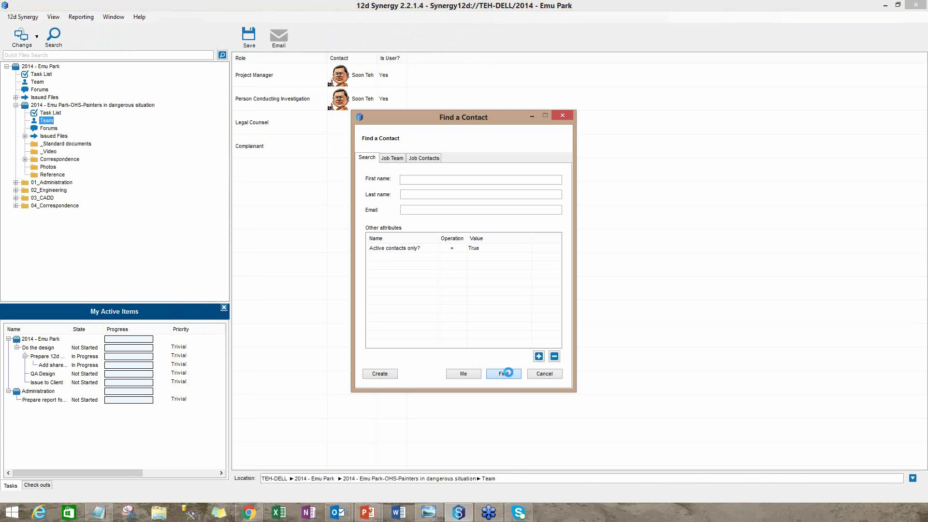
pyautogui.click(504, 373)
pyautogui.click(343, 243)
pyautogui.click(545, 348)
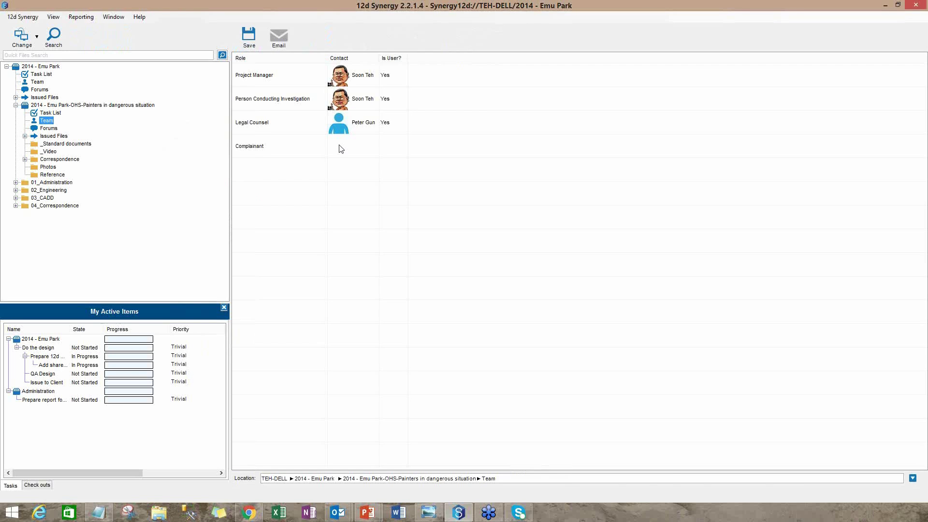
# - Assign The Client to the Complainant role and save the job's team
pyautogui.doubleClick(340, 146)
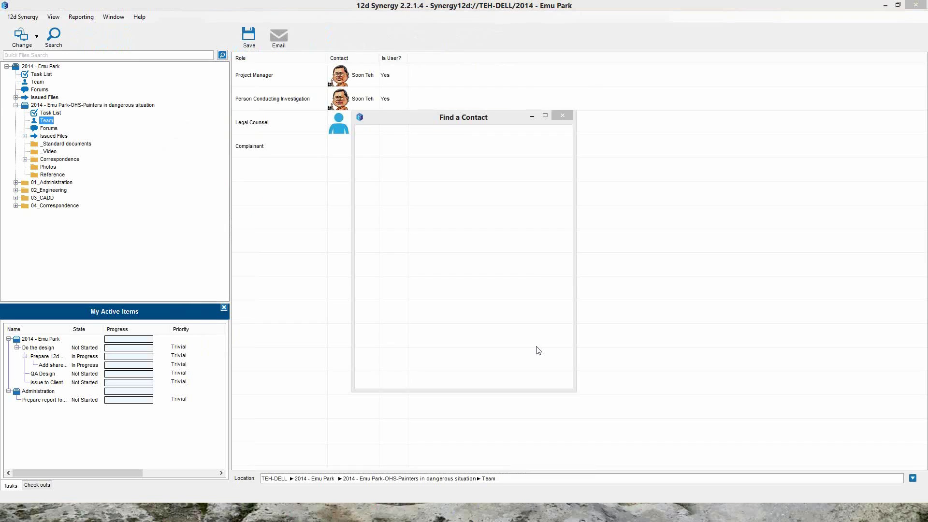
pyautogui.click(537, 347)
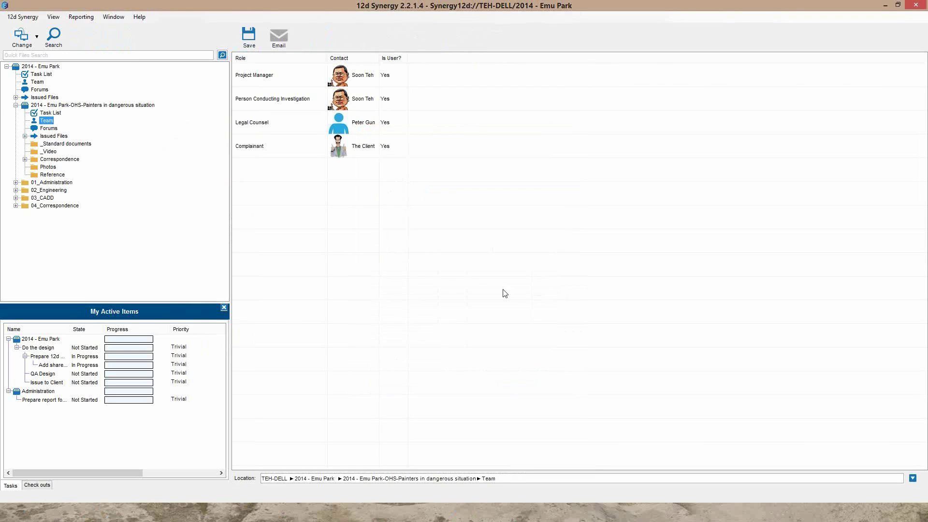
pyautogui.click(244, 31)
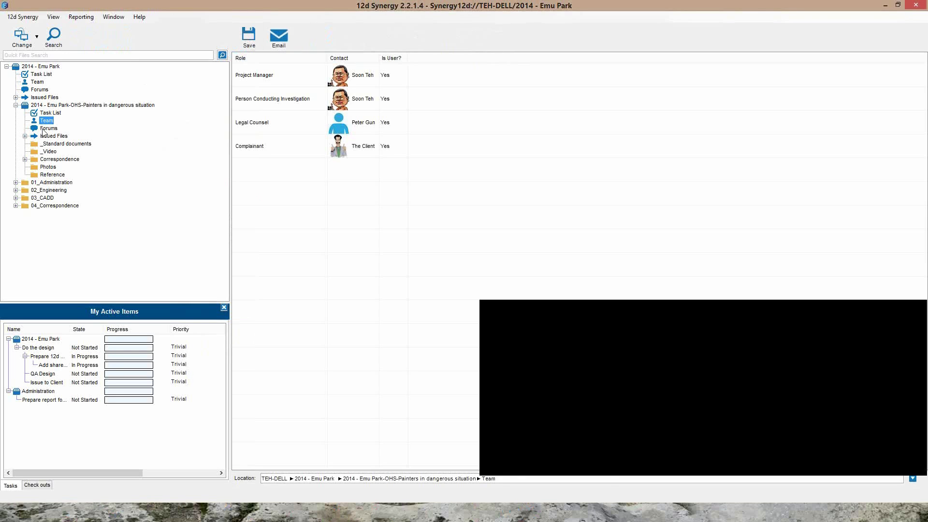
# - Post a topic titled Certificate in the Hazard and Risk Mitigation forum, asking about on-site safety representatives and contractor OHS certification
pyautogui.click(43, 128)
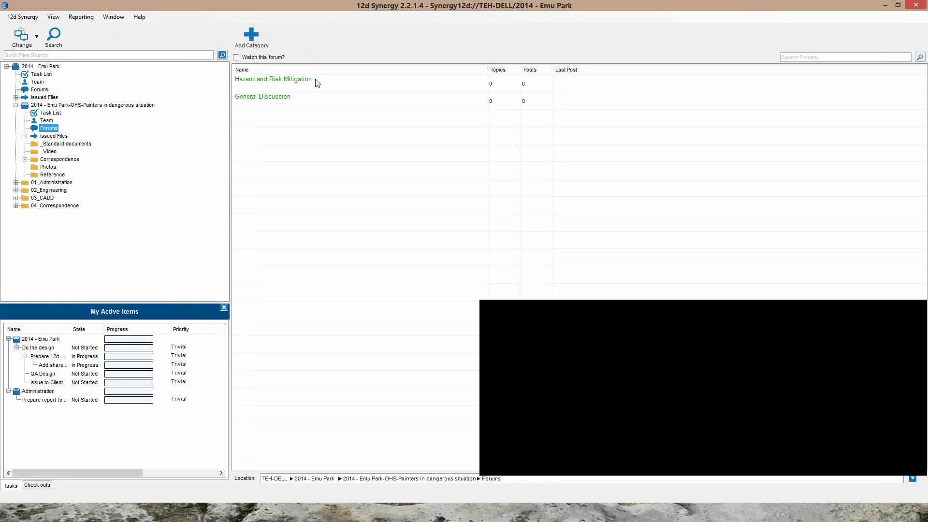
pyautogui.click(315, 81)
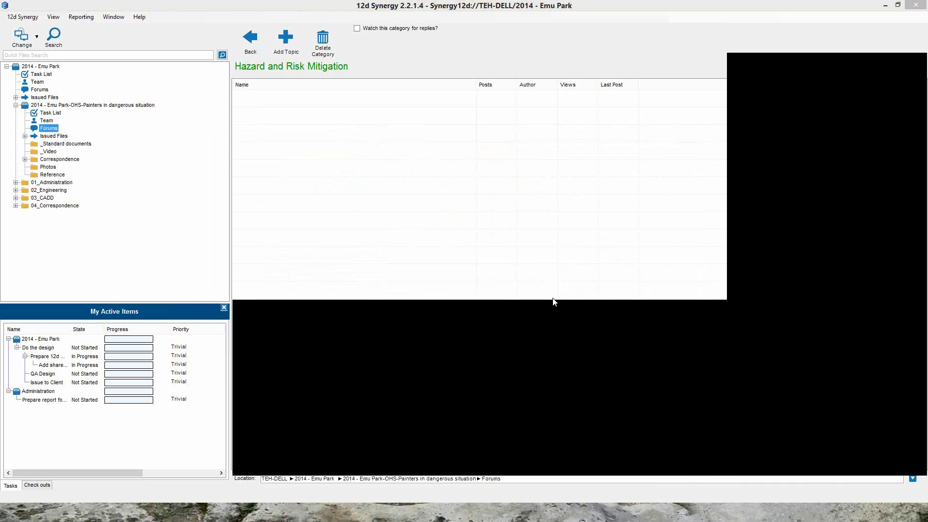
pyautogui.click(507, 269)
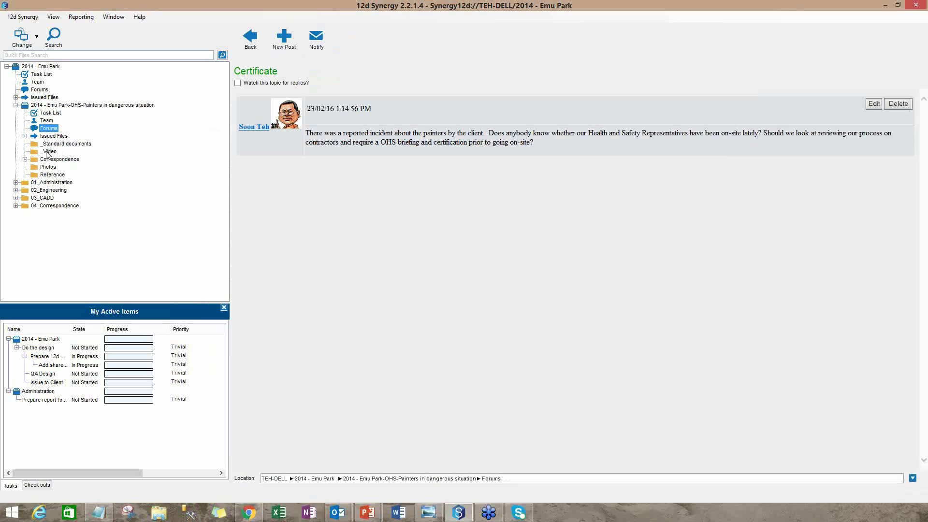
pyautogui.click(247, 42)
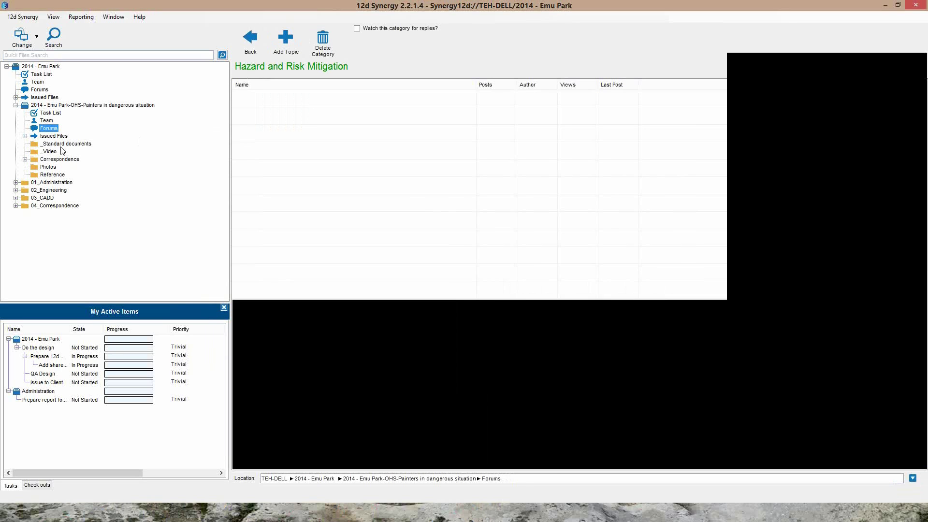
# - Open the Painters in dangerous situation OHS job on its own and widen the Name column of its task list
pyautogui.click(15, 105)
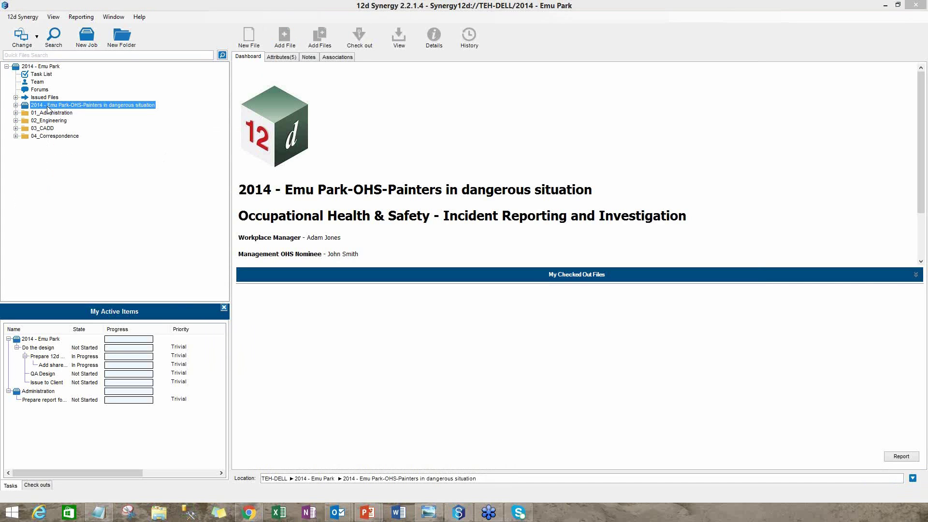
pyautogui.rightClick(48, 109)
pyautogui.click(95, 190)
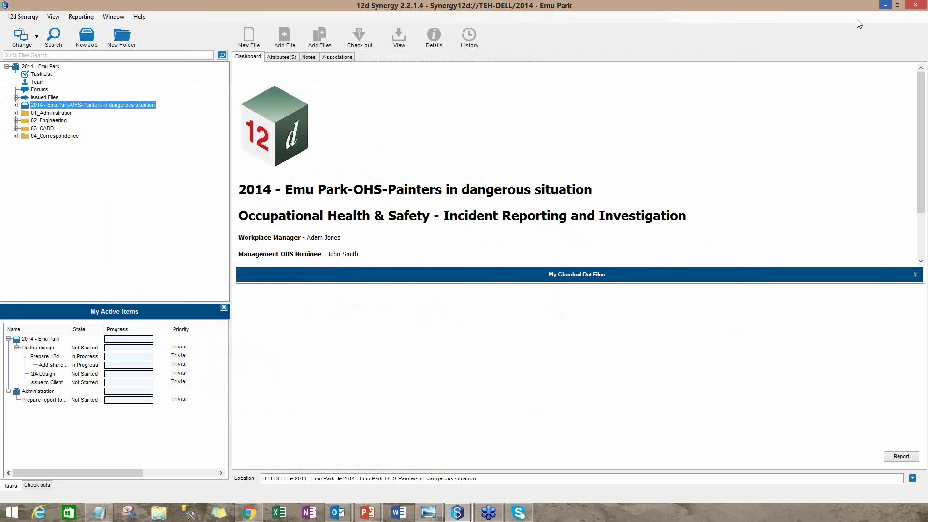
pyautogui.click(885, 5)
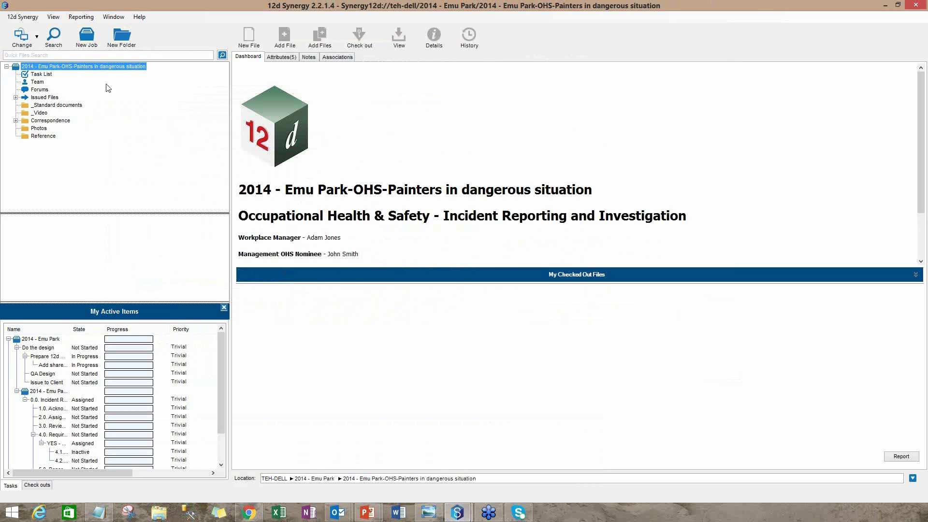
pyautogui.click(42, 73)
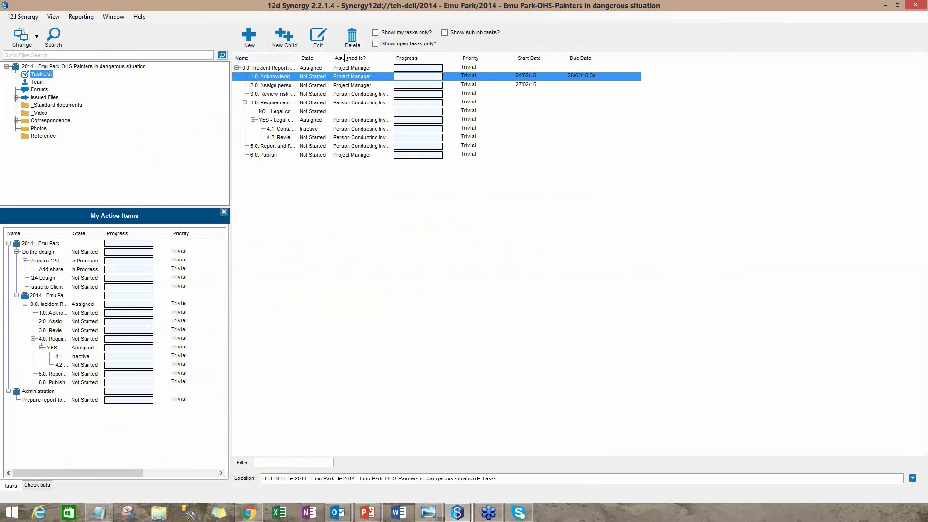
pyautogui.moveTo(297, 58); pyautogui.dragTo(344, 58)
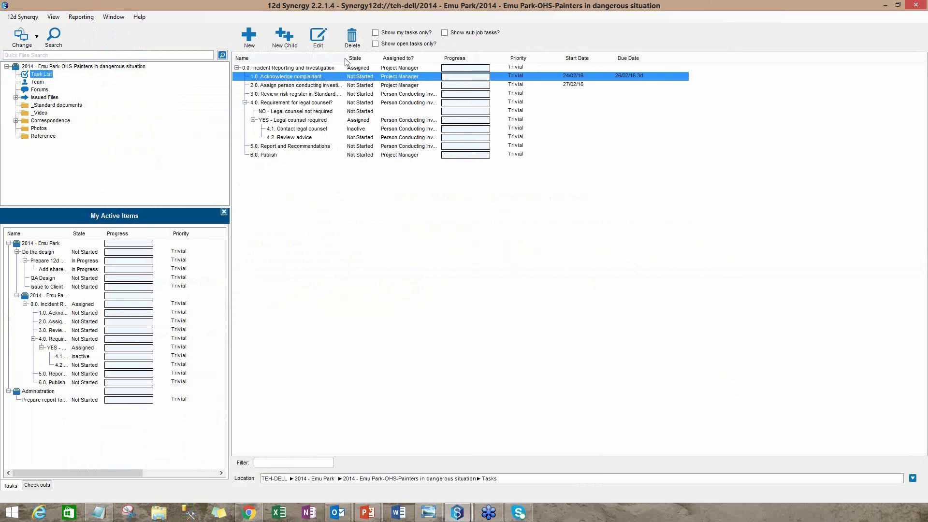
# - Start a new file in Correspondence/Letters/Draft, using Complaint acknowledgement letter.docx from the company library's OHS templates
pyautogui.click(16, 120)
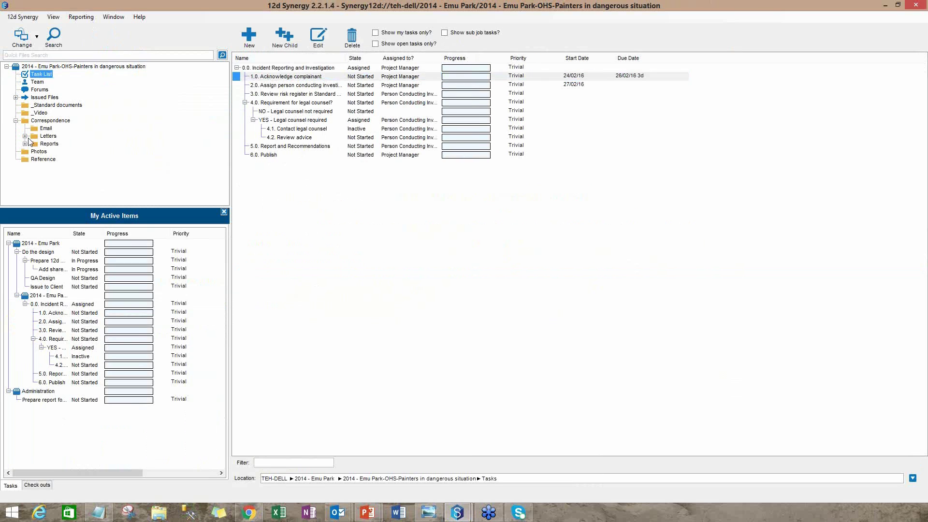
pyautogui.click(25, 136)
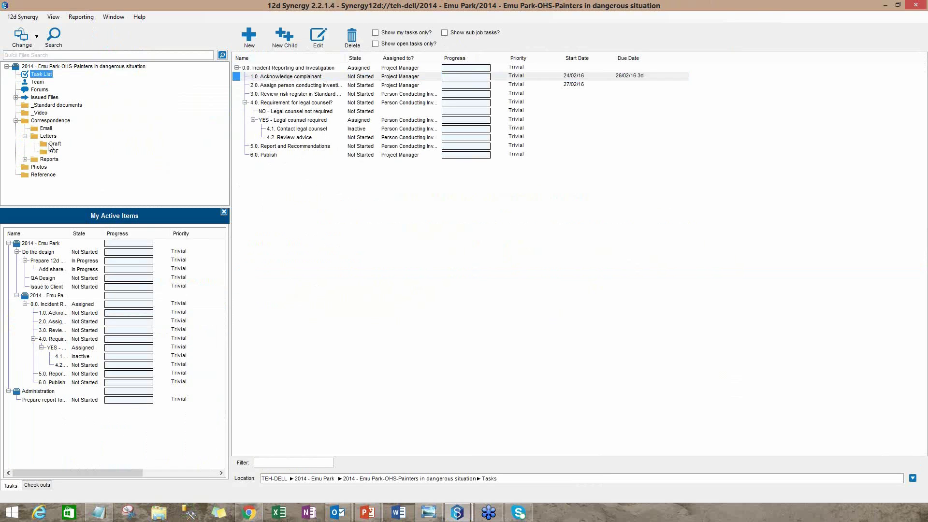
pyautogui.click(52, 144)
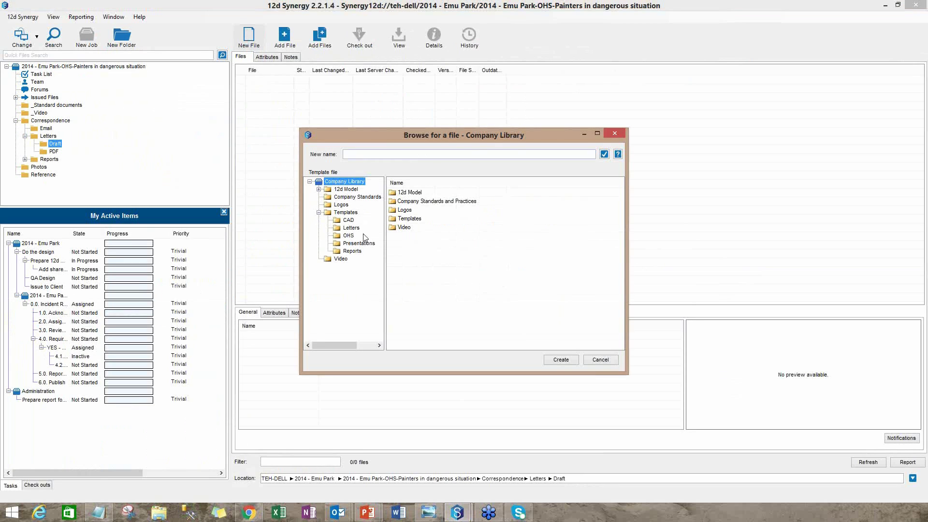
pyautogui.click(364, 237)
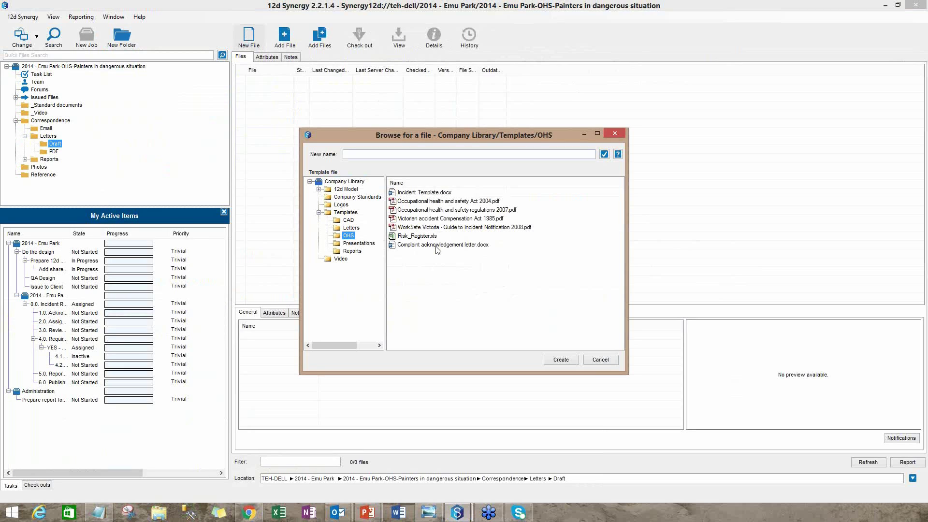
pyautogui.click(437, 245)
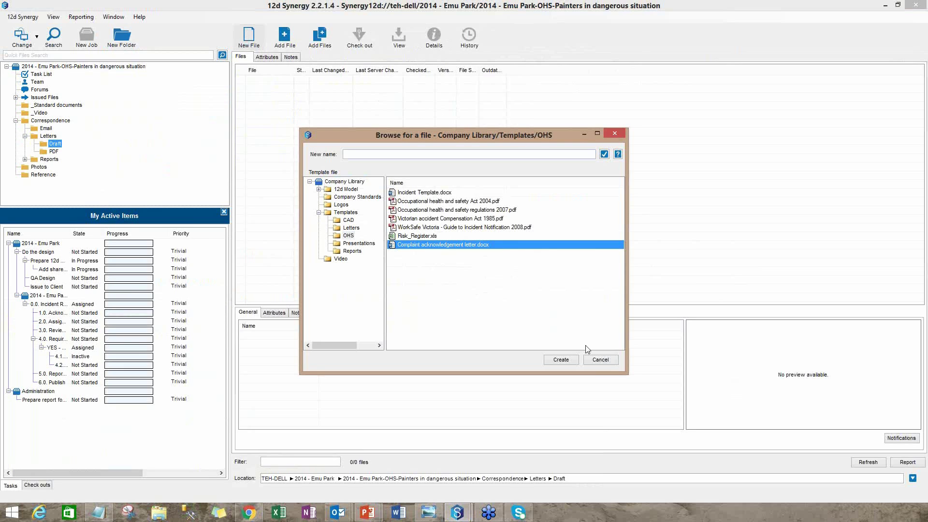
# - Name the new letter acknowledge, create it from the template with its document attributes resolved, and submit the change
pyautogui.click(562, 359)
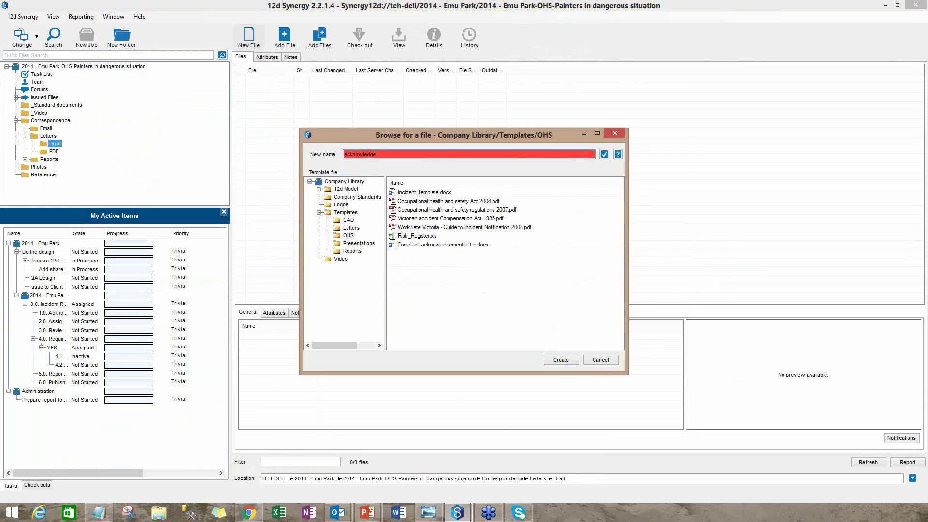
pyautogui.click(556, 359)
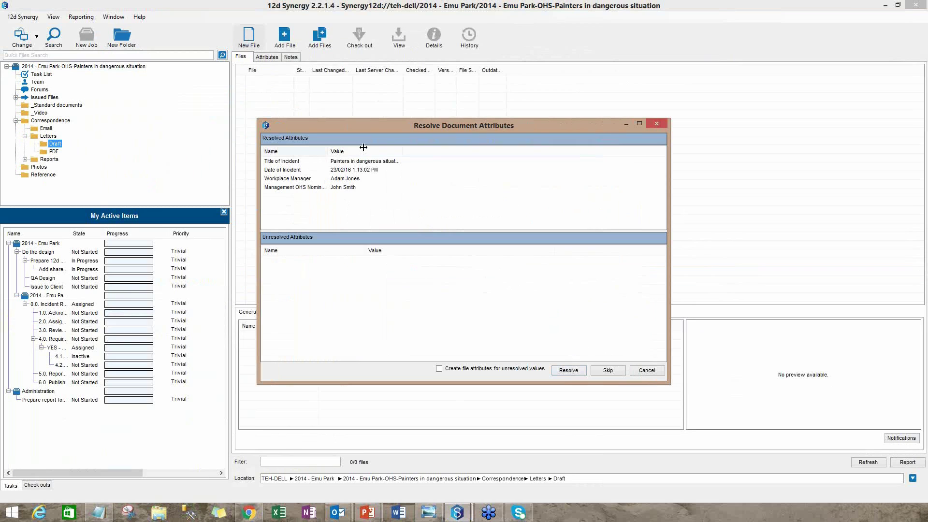
pyautogui.moveTo(363, 147); pyautogui.dragTo(364, 151)
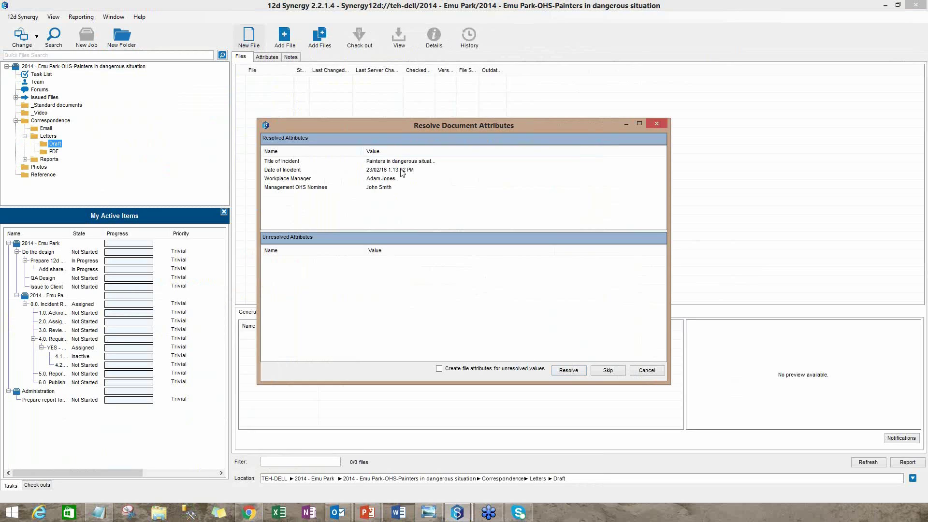
pyautogui.press('Return')
pyautogui.press('Return')
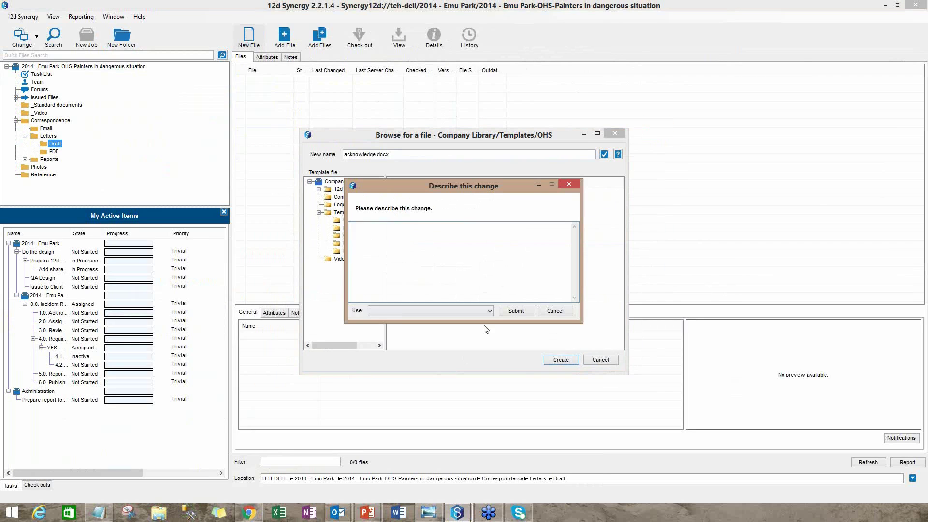
pyautogui.press('Return')
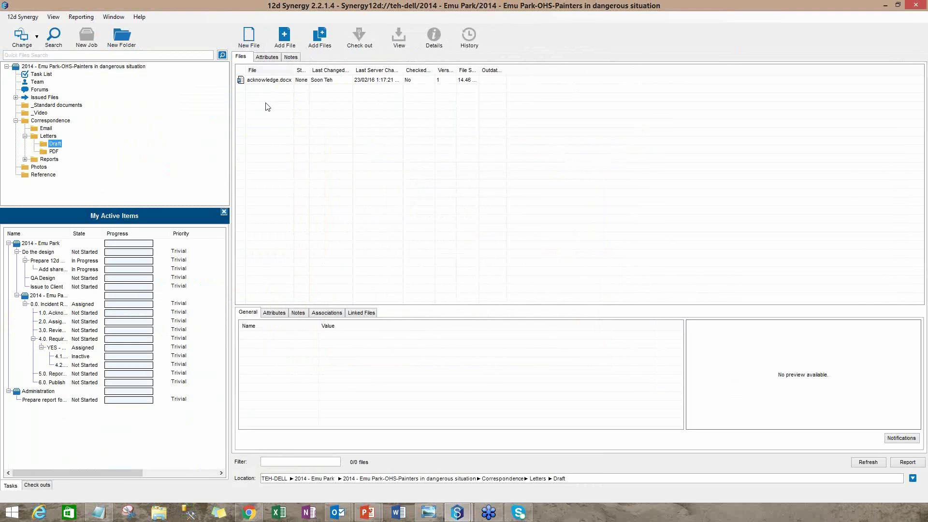
# - Convert acknowledge.docx from Word to PDF into Correspondence/Letters/PDF with the change description PDF, and check the PDF folder
pyautogui.click(302, 80)
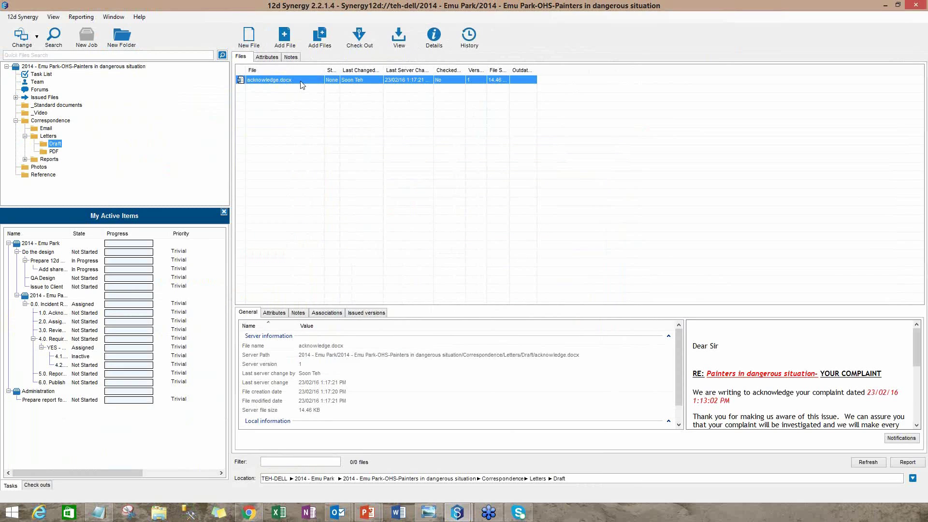
pyautogui.click(249, 35)
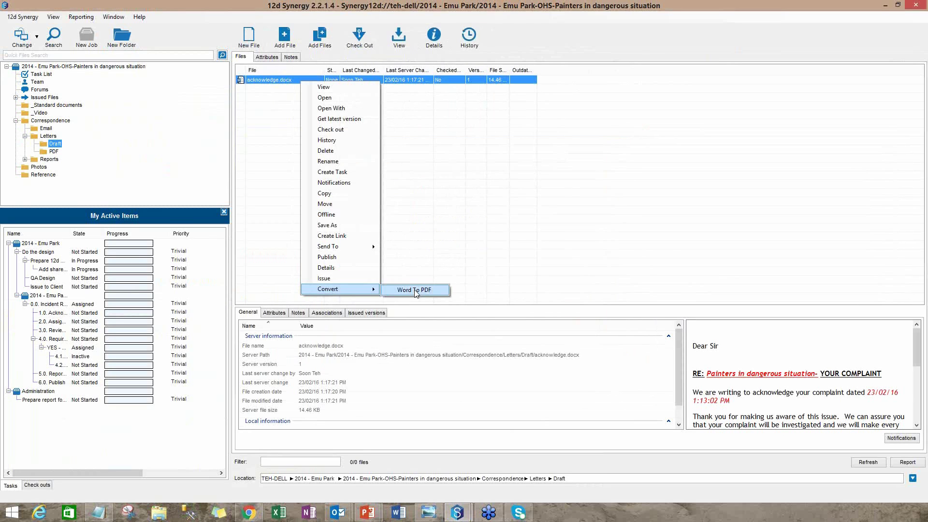
pyautogui.click(415, 290)
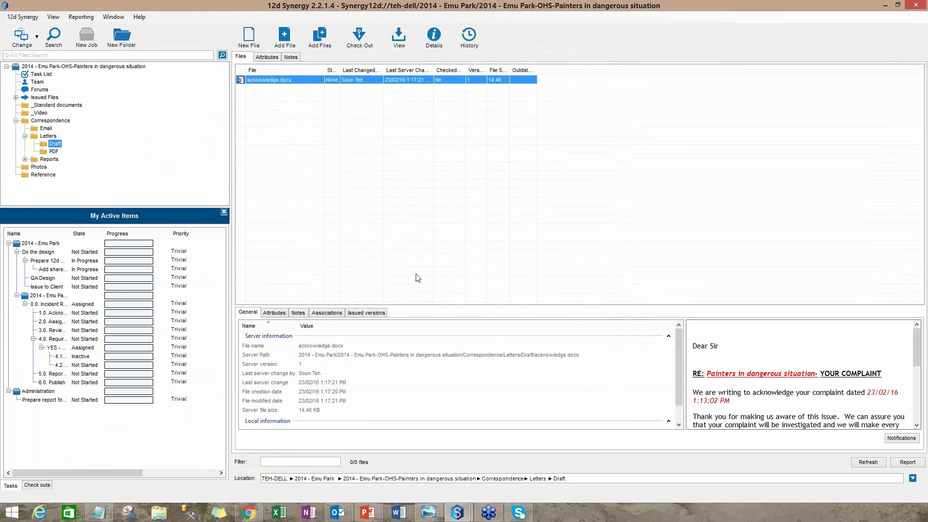
pyautogui.click(383, 230)
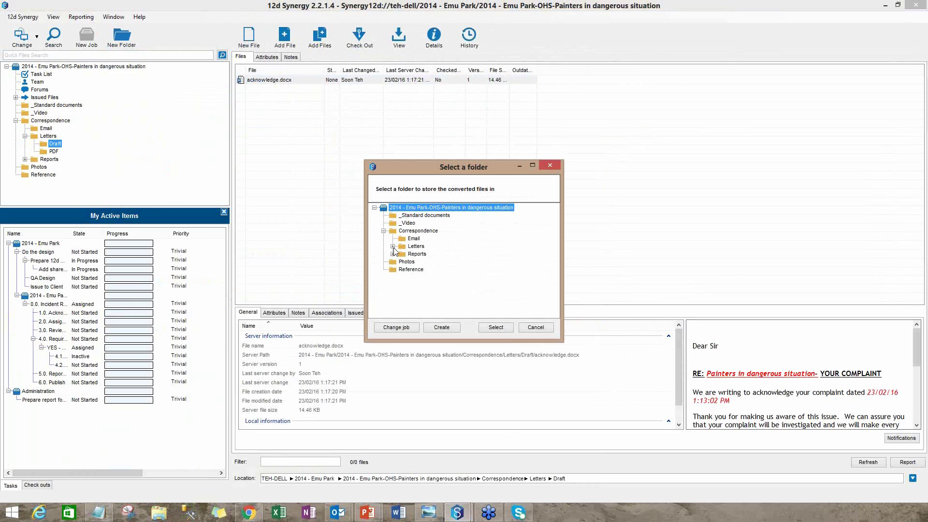
pyautogui.click(392, 246)
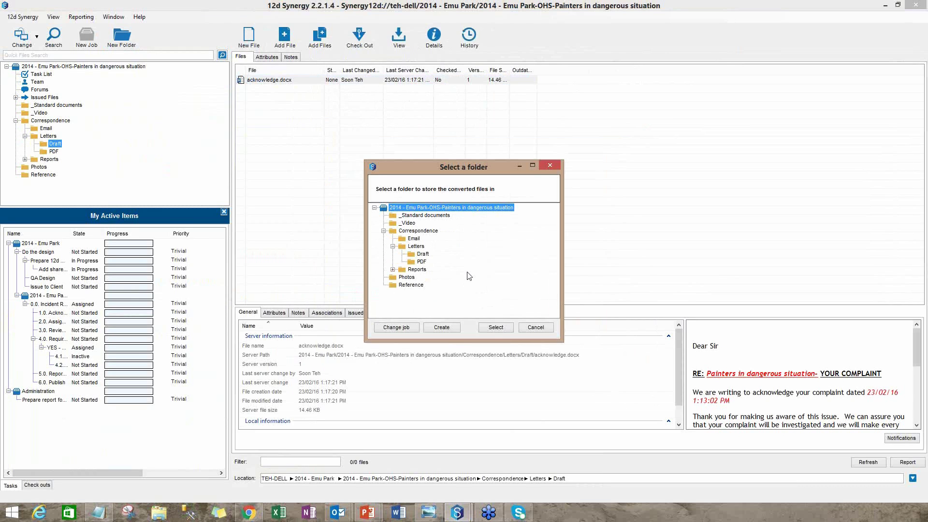
pyautogui.click(421, 262)
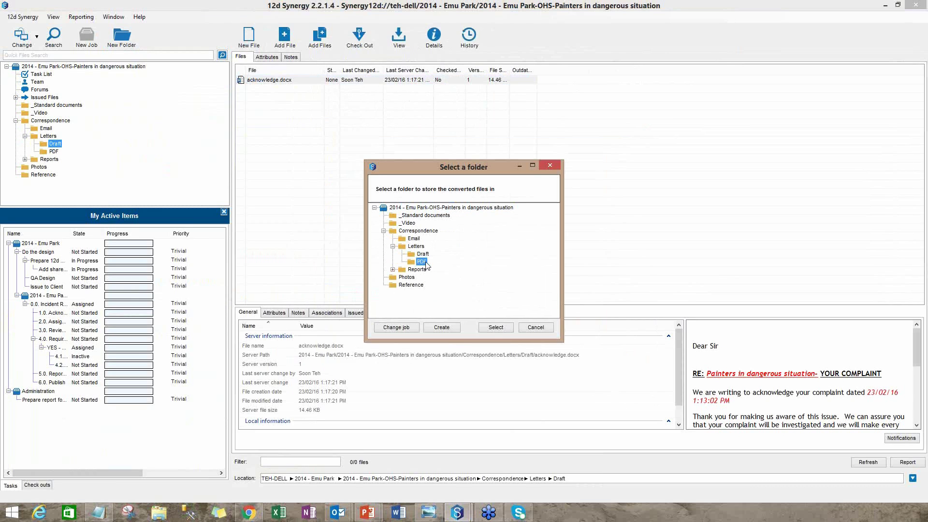
pyautogui.click(492, 326)
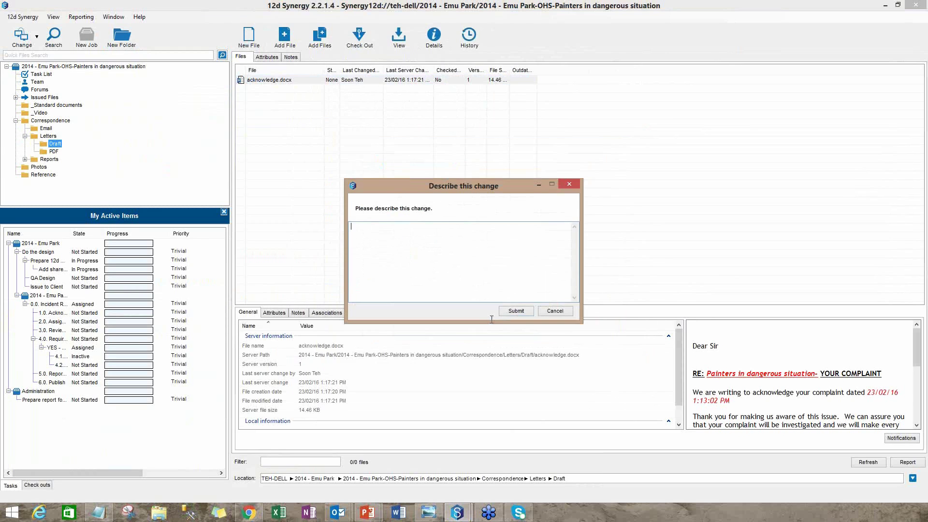
pyautogui.write('PDF')
pyautogui.press('Tab')
pyautogui.press('Return')
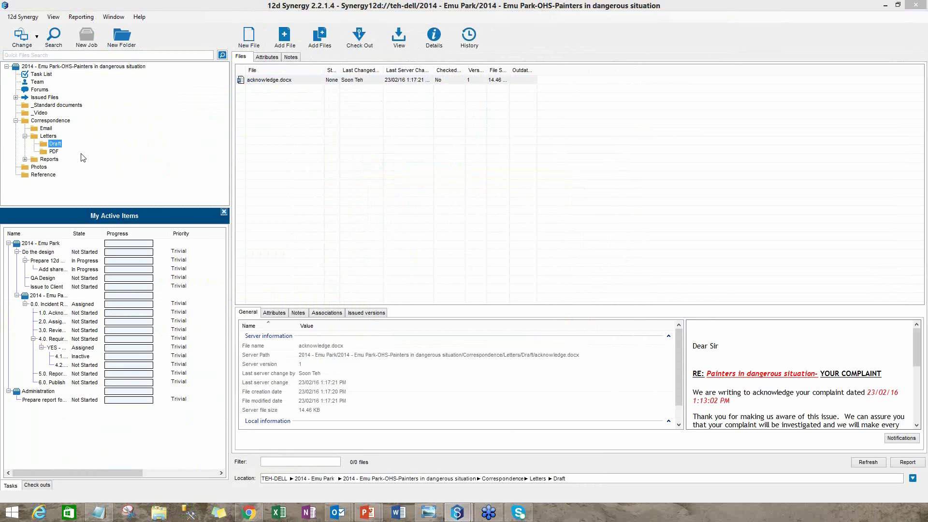
pyautogui.click(53, 152)
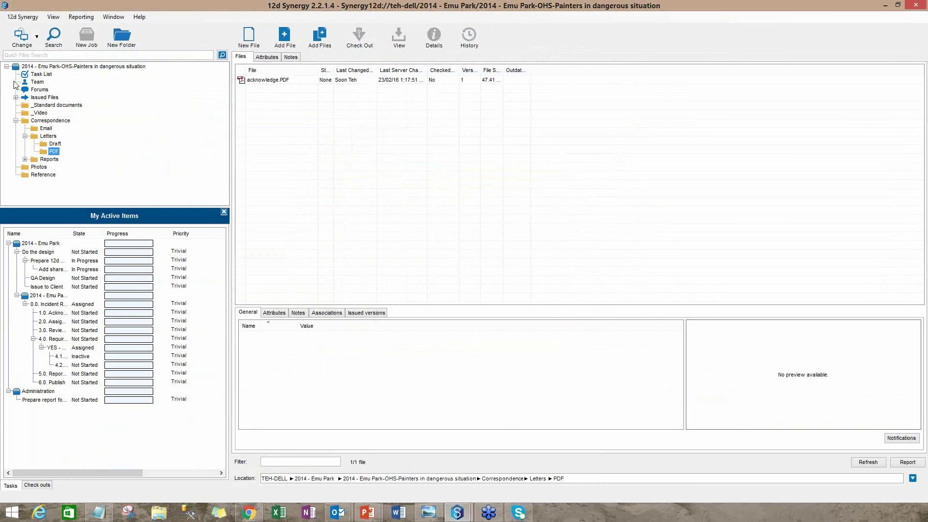
pyautogui.press('Up')
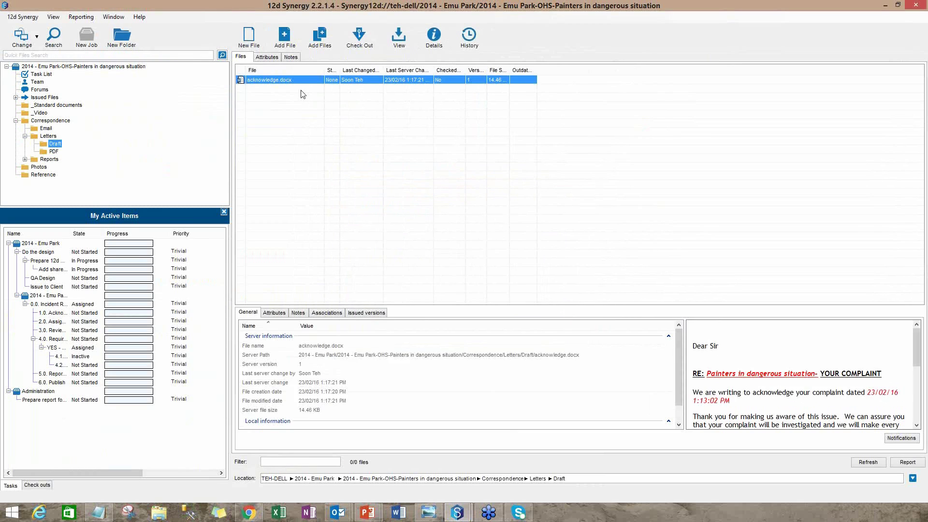
# - Associate acknowledge.PDF from Correspondence/Letters/PDF with the Acknowledge complainant task, described as "letter sent to complainant", and submit the task
pyautogui.click(274, 77)
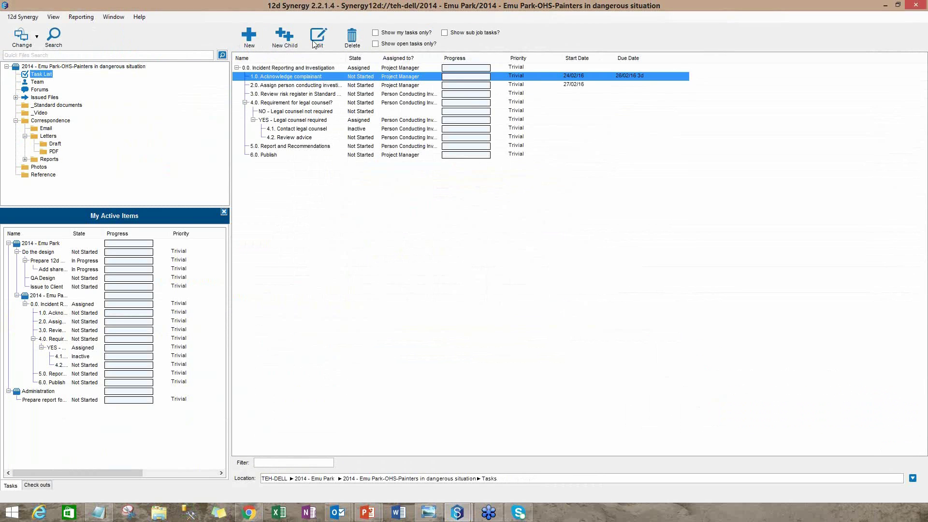
pyautogui.doubleClick(376, 78)
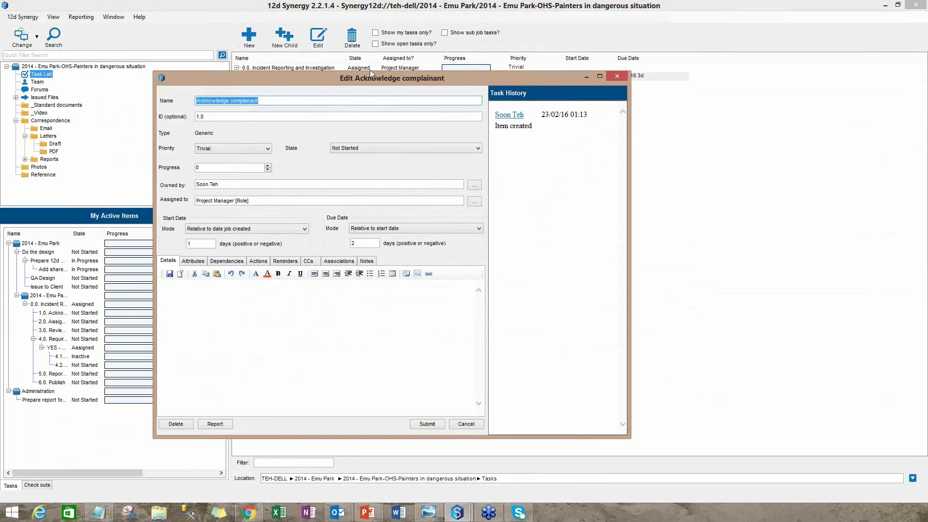
pyautogui.click(353, 259)
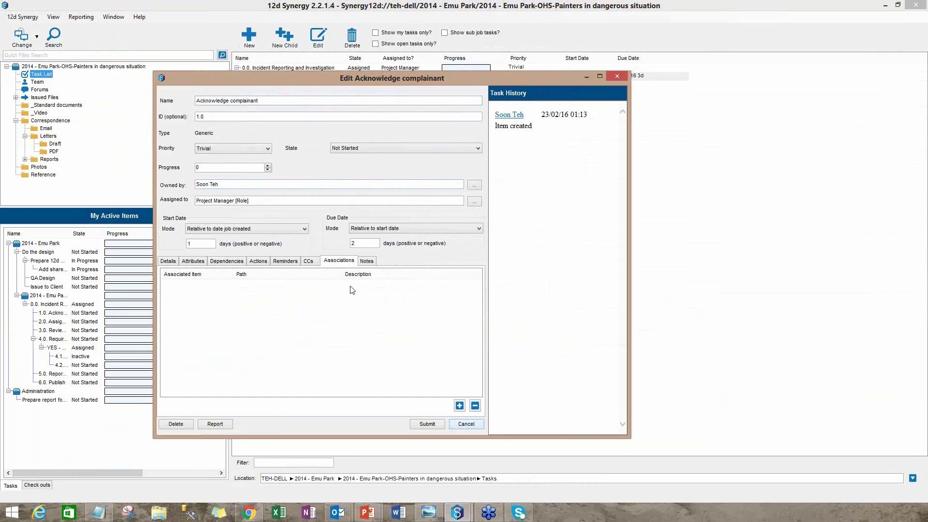
pyautogui.doubleClick(352, 290)
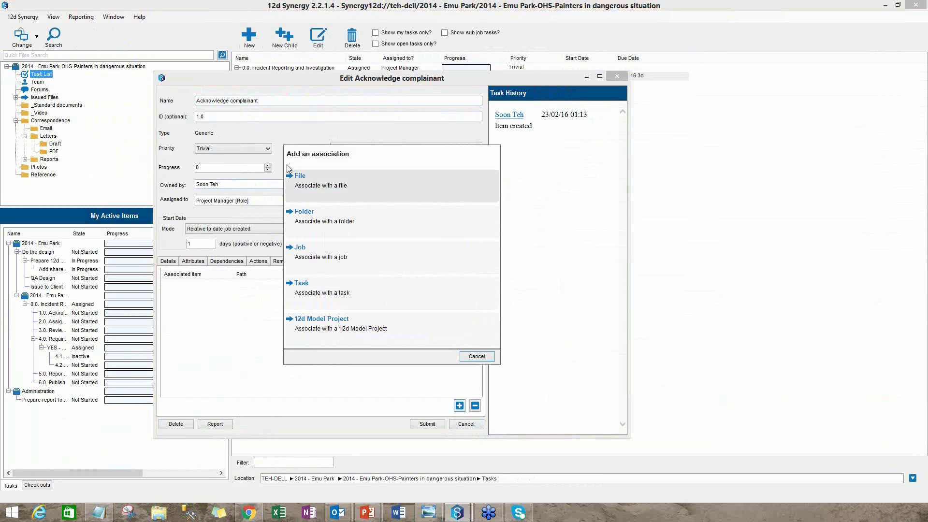
pyautogui.click(296, 176)
pyautogui.click(218, 154)
pyautogui.click(227, 169)
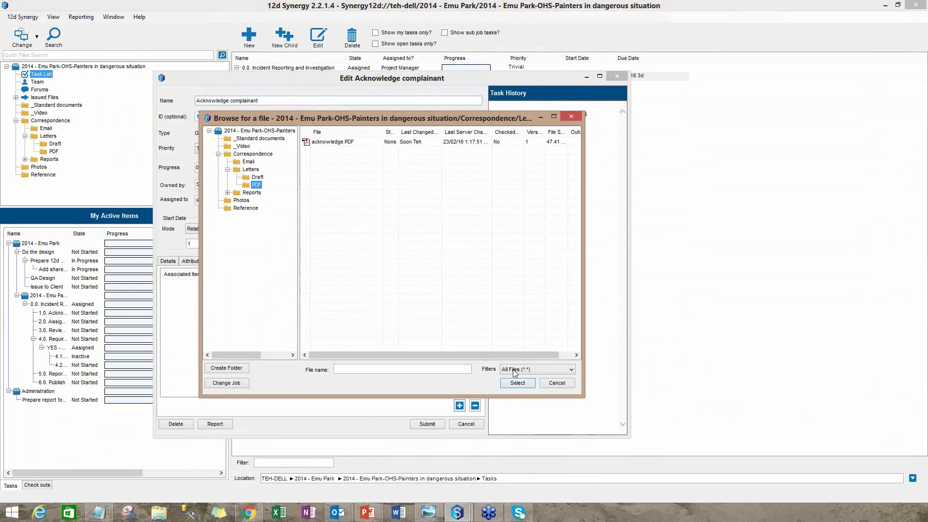
pyautogui.click(315, 142)
pyautogui.click(517, 383)
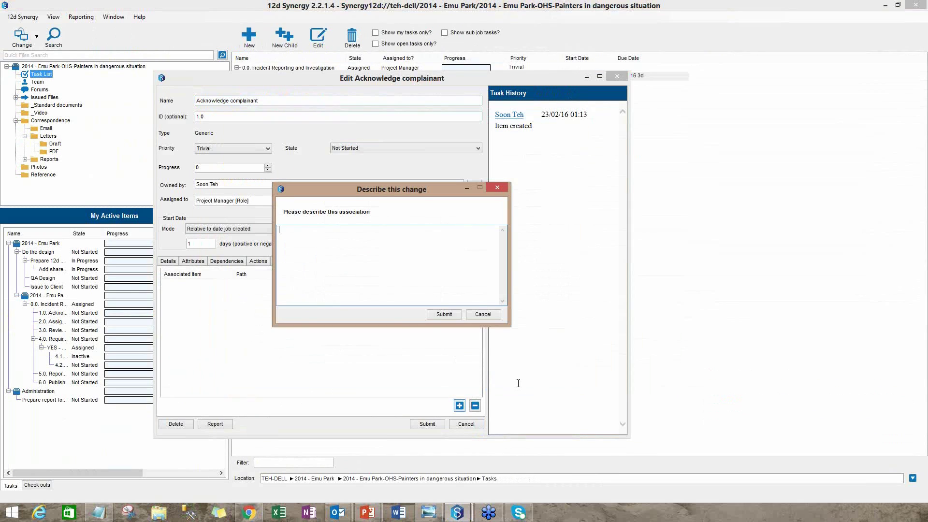
pyautogui.write('letter sent to complainant')
pyautogui.click(444, 314)
pyautogui.click(427, 423)
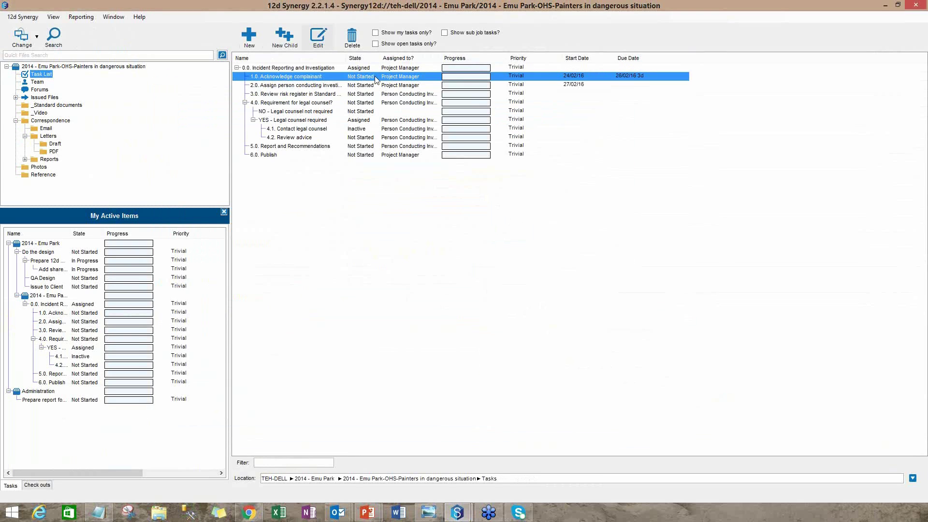
# - Set the Acknowledge complainant task to Closed with progress at 100%, and submit it with the Task completed message
pyautogui.doubleClick(376, 79)
pyautogui.click(435, 148)
pyautogui.press('Return')
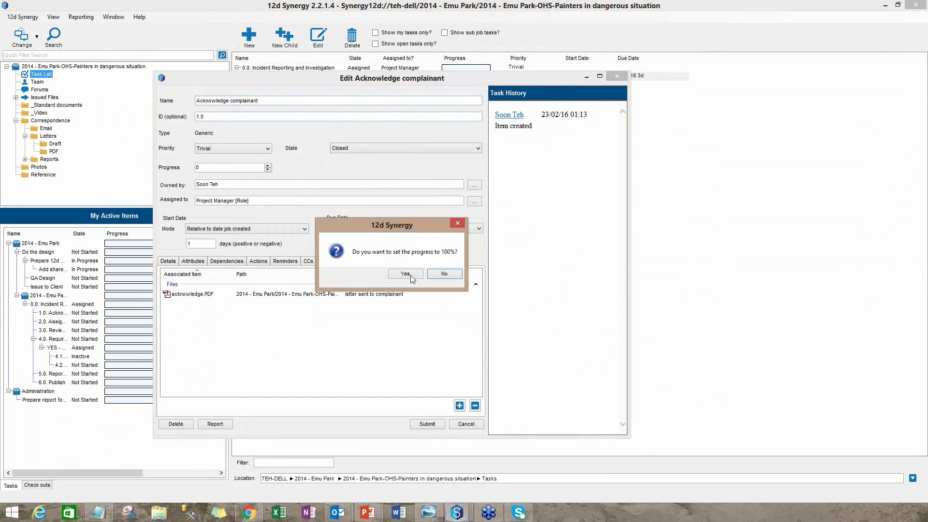
pyautogui.press('Return')
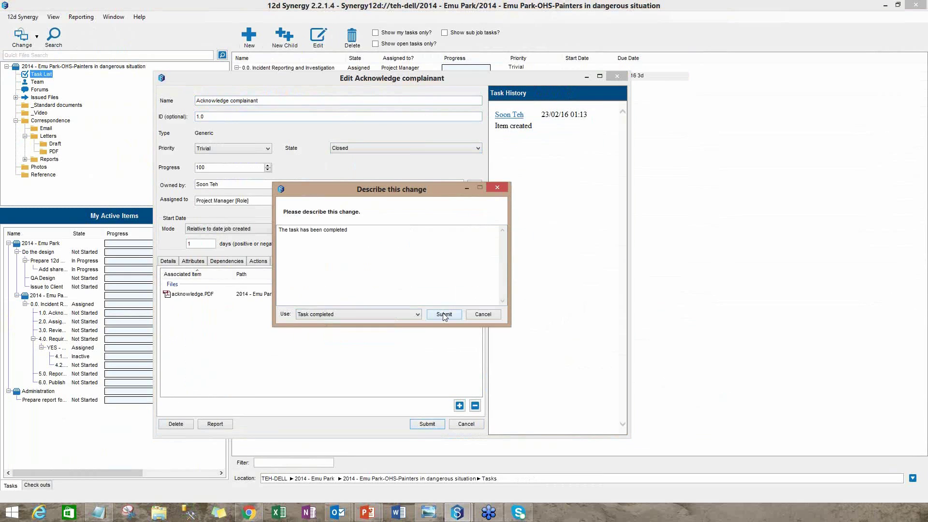
pyautogui.click(443, 315)
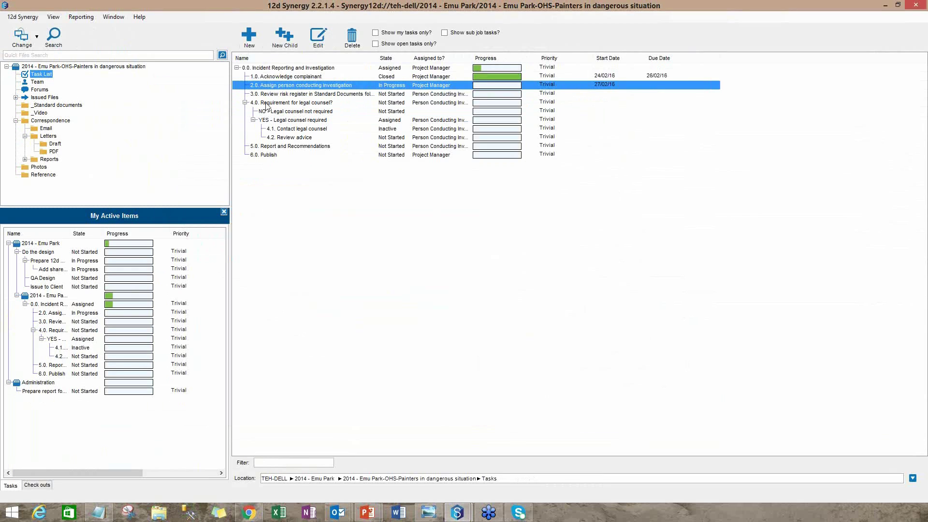
# - Close the Assign person conducting investigation task from the task list and submit its closure message
pyautogui.click(46, 73)
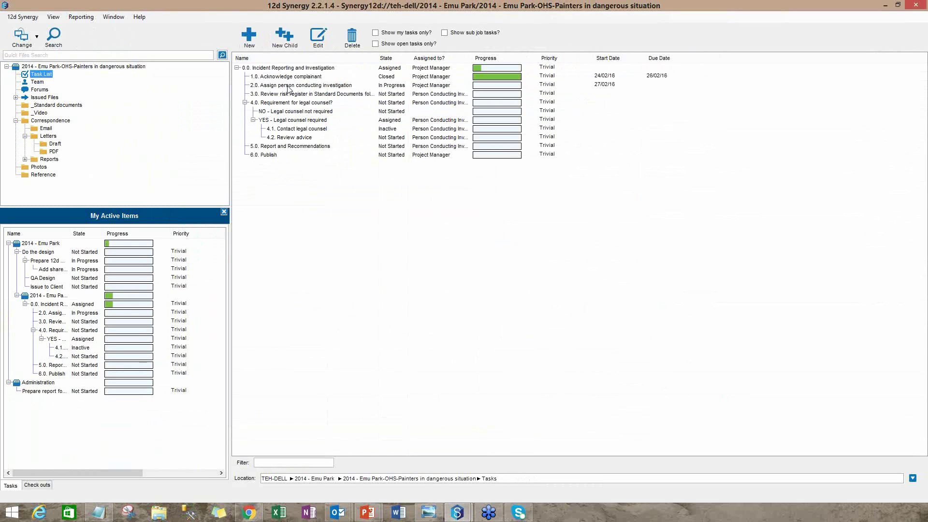
pyautogui.click(289, 87)
pyautogui.rightClick(289, 89)
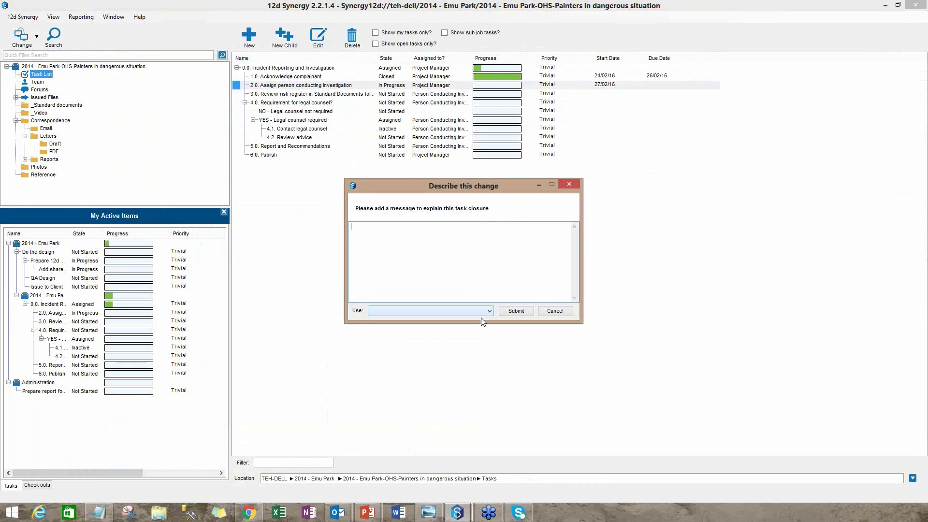
pyautogui.click(480, 317)
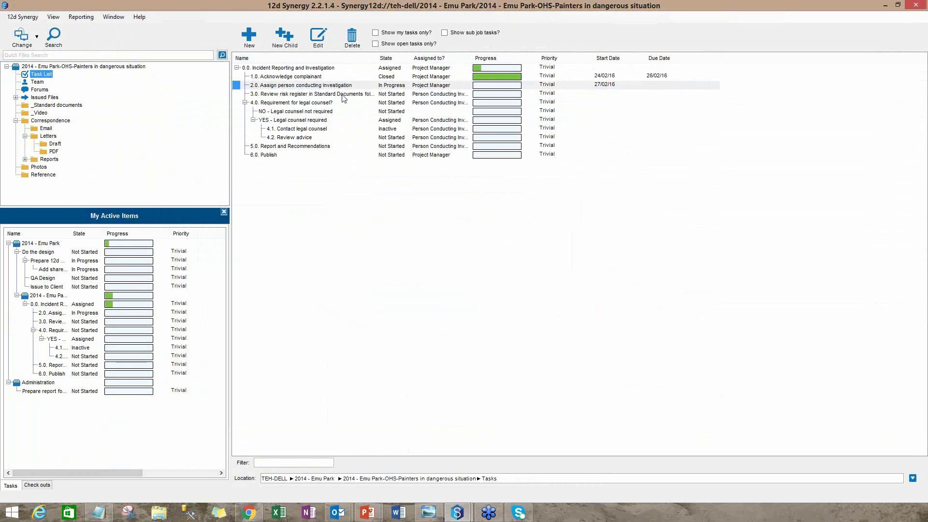
# - Follow the Risk Register link in the Review risk register task and preview Risk_Register.xls in the company library
pyautogui.doubleClick(367, 67)
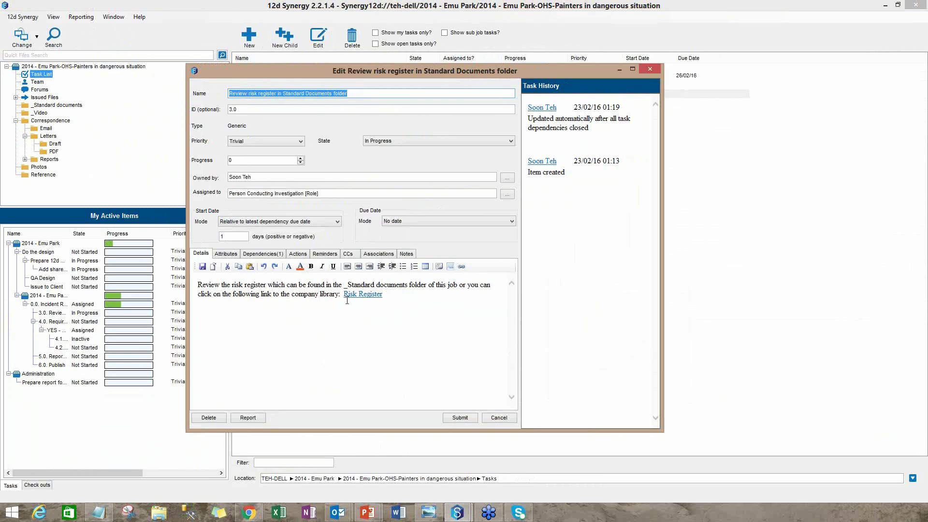
pyautogui.keyDown('ctrl'); pyautogui.click(354, 293); pyautogui.keyUp('ctrl')
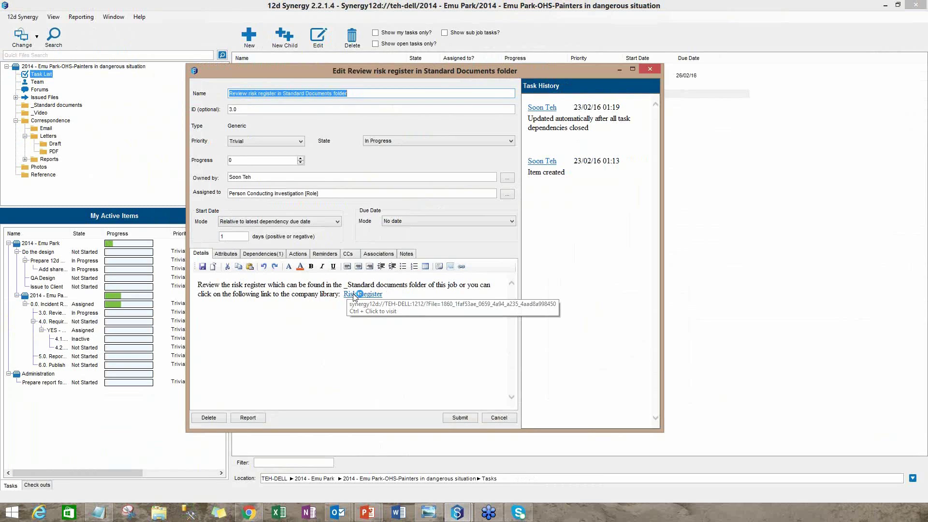
pyautogui.keyDown('ctrl'); pyautogui.click(355, 294); pyautogui.keyUp('ctrl')
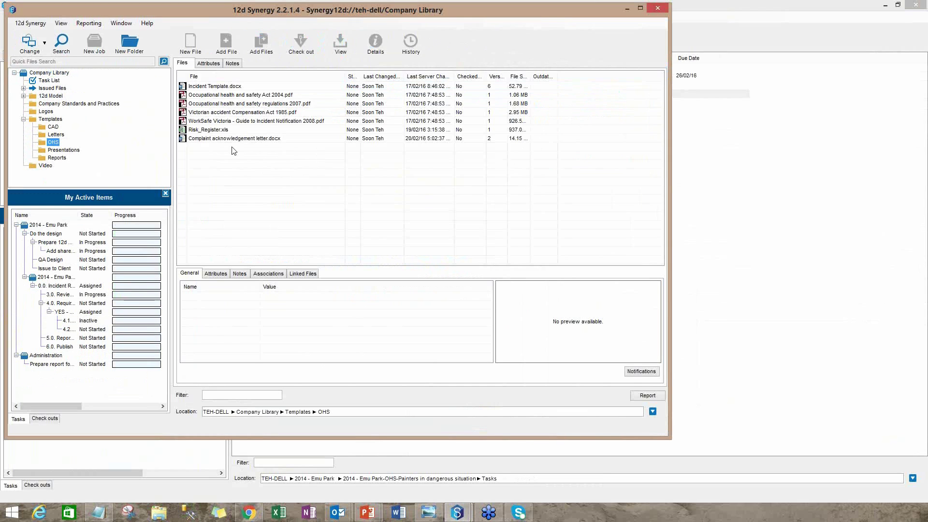
pyautogui.click(227, 148)
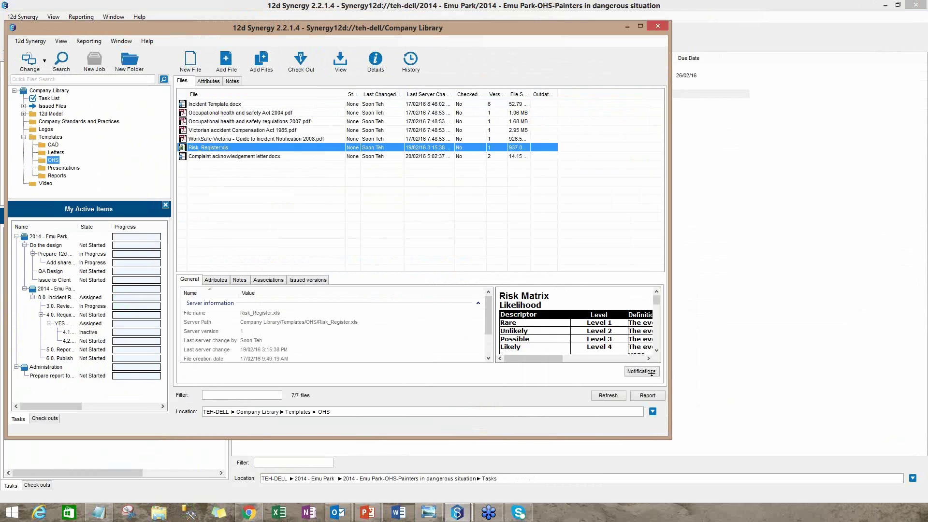
pyautogui.hotkey('alt', 'F4')
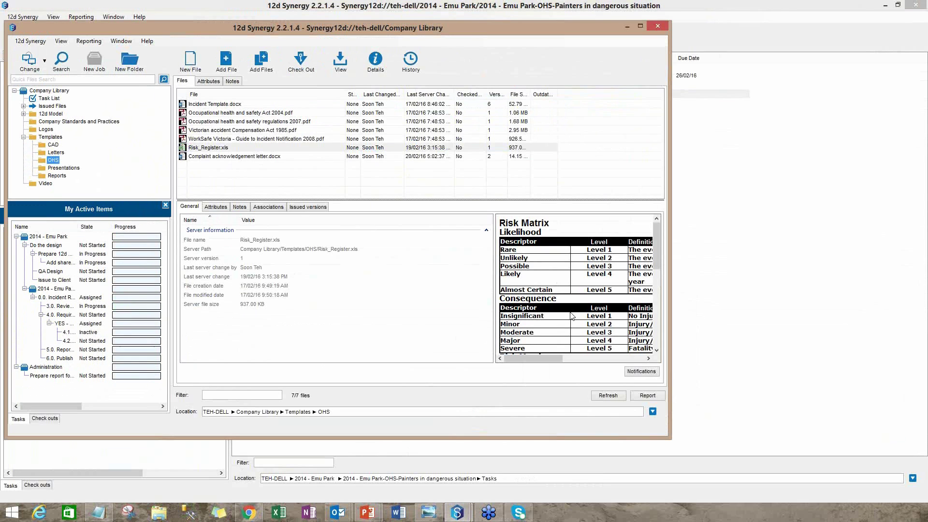
pyautogui.click(658, 26)
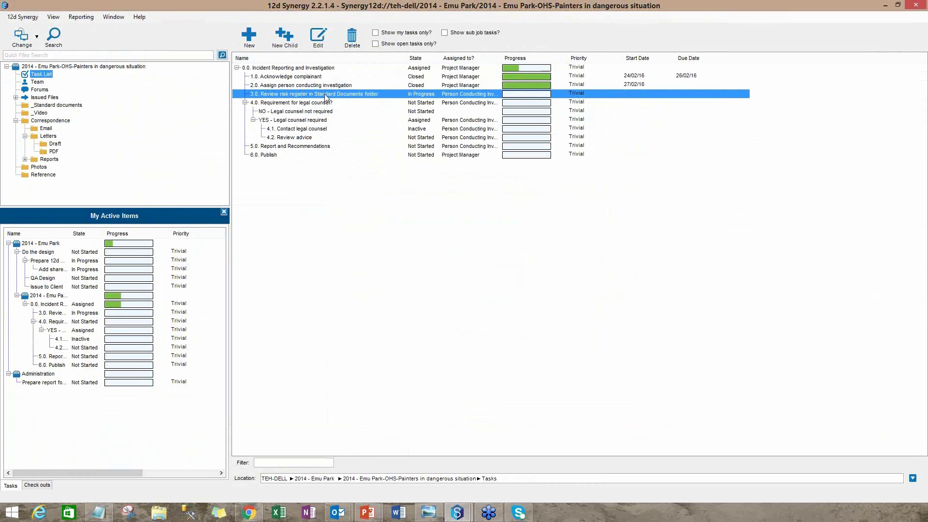
# - Reopen the Review risk register in Standard Documents folder task, check its Risk Register link and close the task
pyautogui.doubleClick(326, 95)
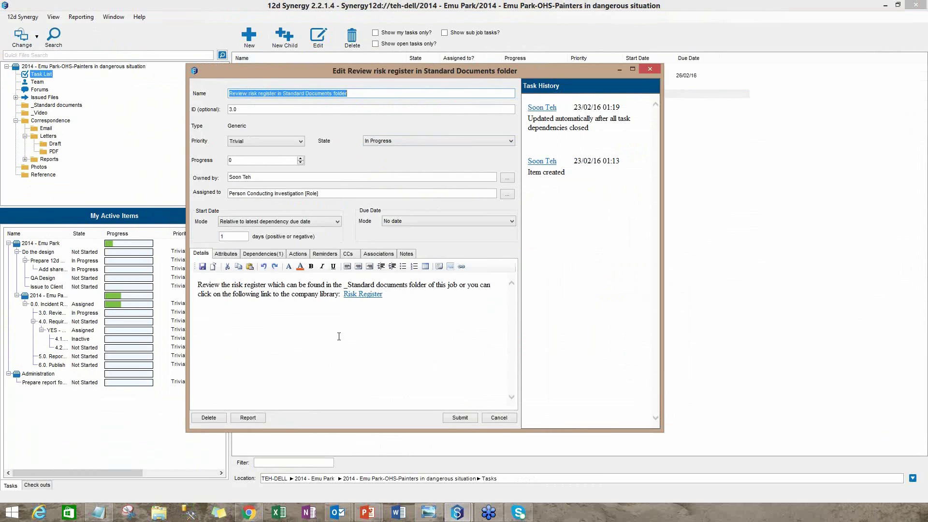
pyautogui.keyDown('ctrl'); pyautogui.click(352, 296); pyautogui.keyUp('ctrl')
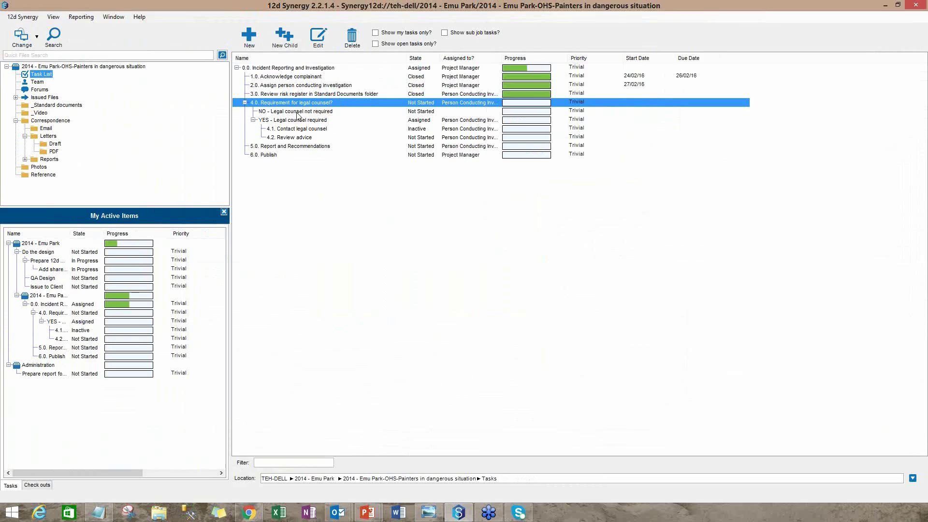
# - Select the YES - Legal counsel required task under Requirement for legal counsel in the task list
pyautogui.click(323, 121)
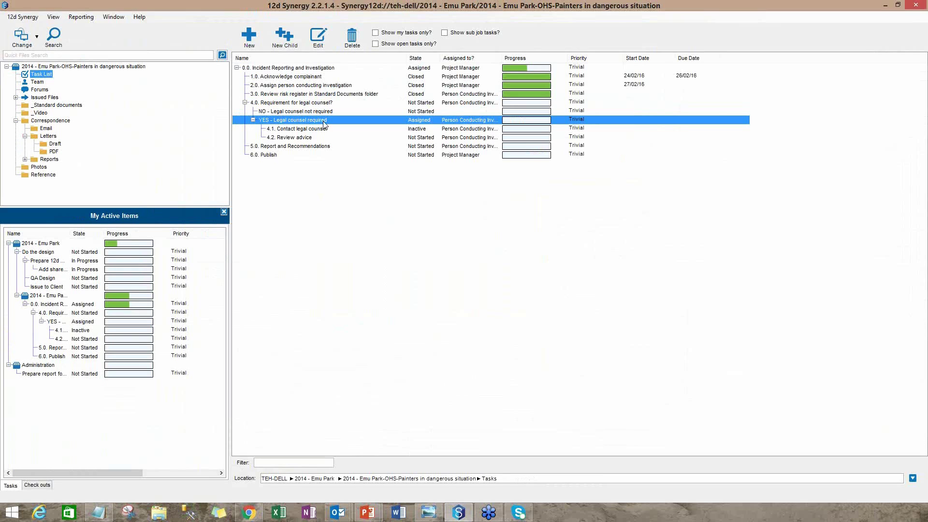
pyautogui.press('Left')
pyautogui.click(298, 120)
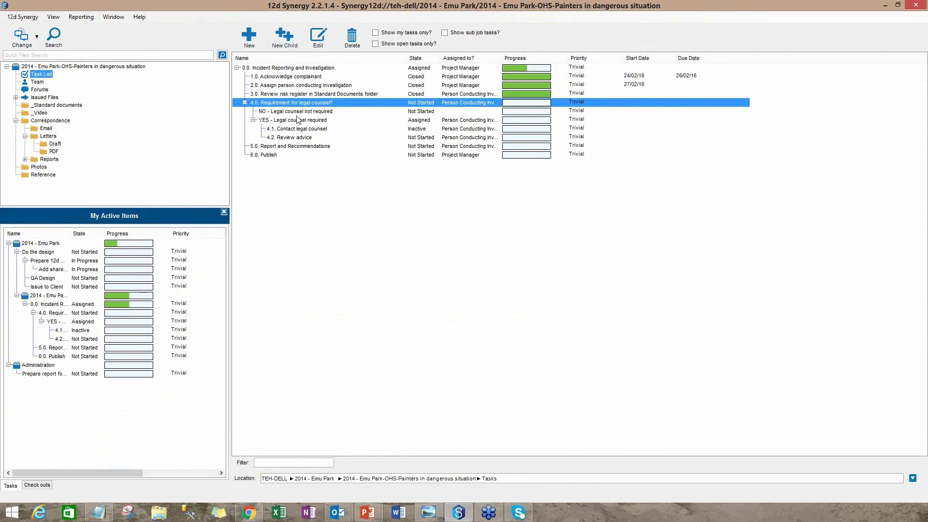
pyautogui.click(298, 120)
# - File the client's Dangerous work practice email from the Outlook inbox into the job's Correspondence/Email folder, submitting it with a preset change description
pyautogui.click(338, 512)
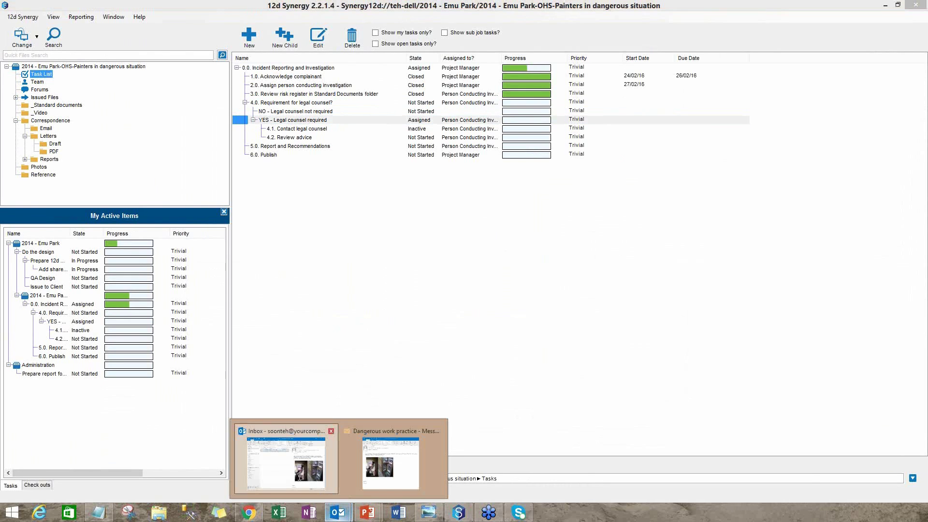
pyautogui.click(300, 476)
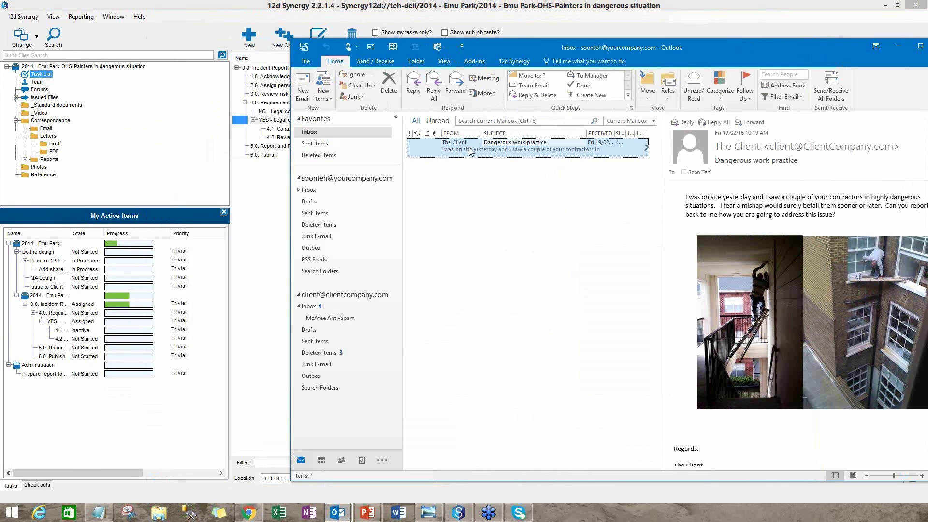
pyautogui.moveTo(469, 146); pyautogui.dragTo(58, 130)
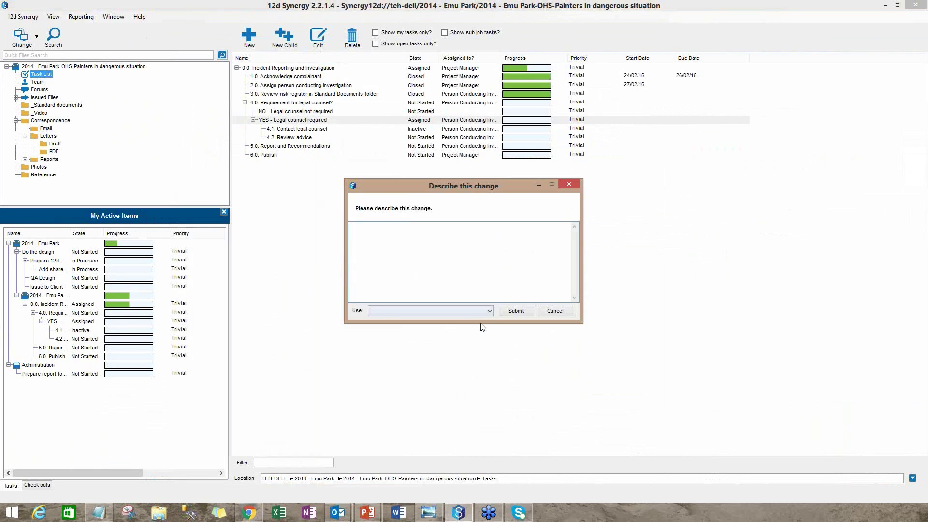
pyautogui.click(489, 310)
pyautogui.press('Return')
pyautogui.click(512, 312)
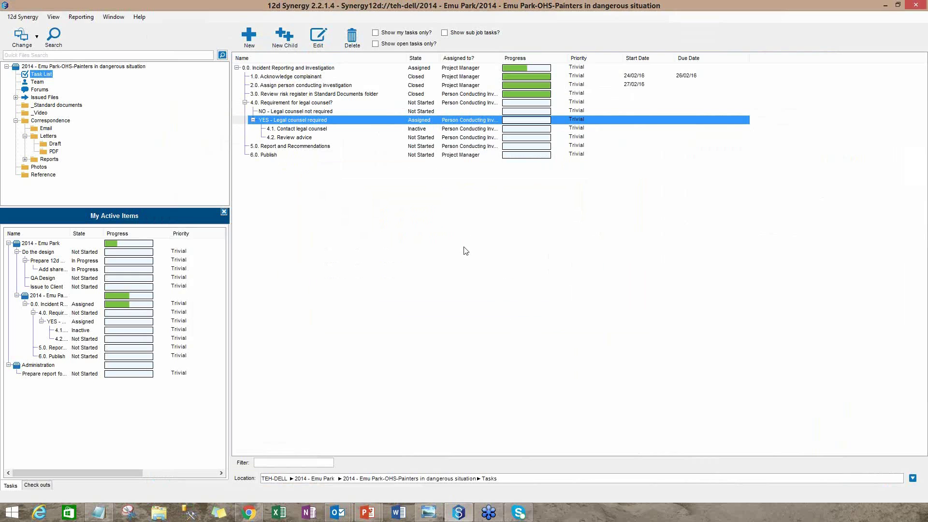
# - Start a task from the filed Dangerous work practice email, named "Please review email and advice" and assigned to the Legal Counsel role
pyautogui.click(46, 128)
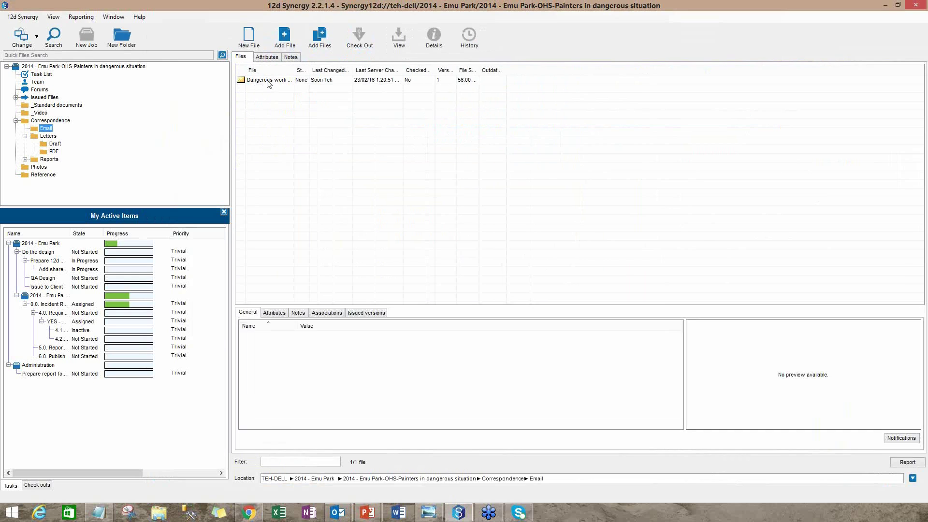
pyautogui.click(267, 81)
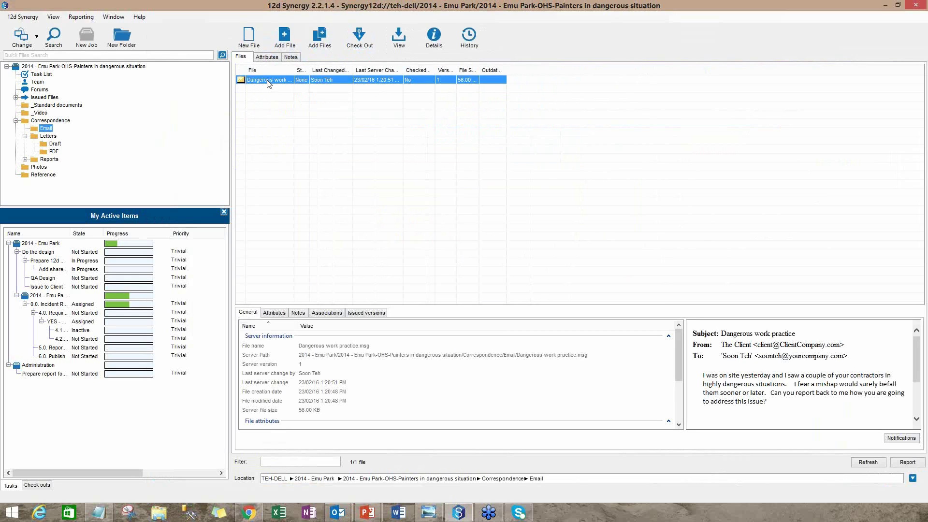
pyautogui.rightClick(268, 81)
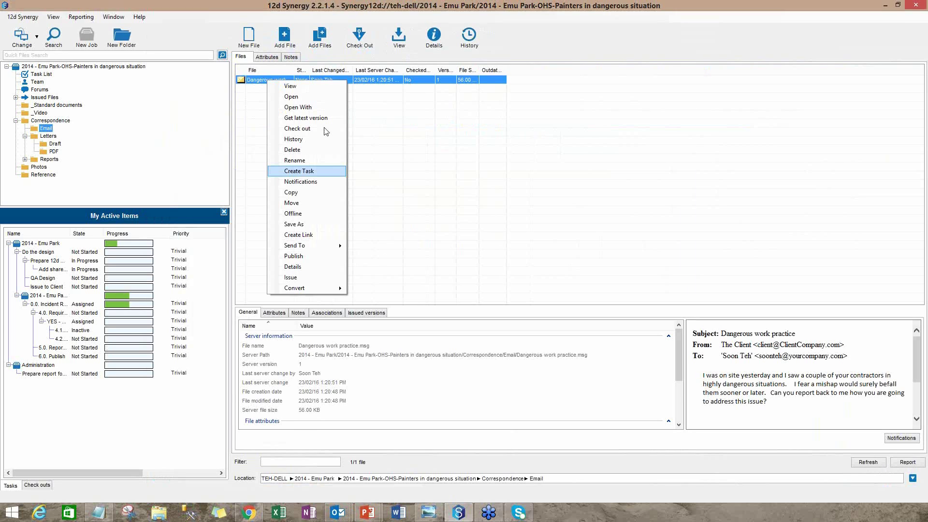
pyautogui.press('Return')
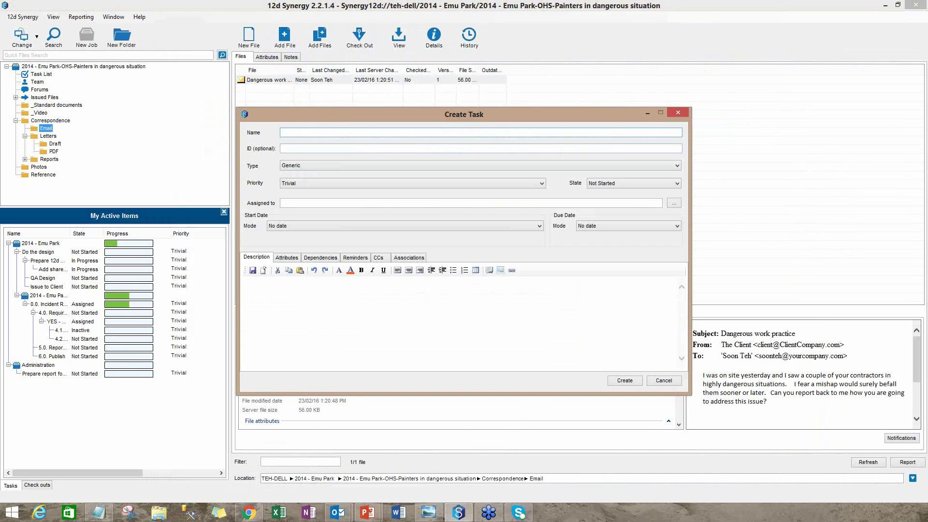
pyautogui.write('Please review email and advice')
pyautogui.click(673, 202)
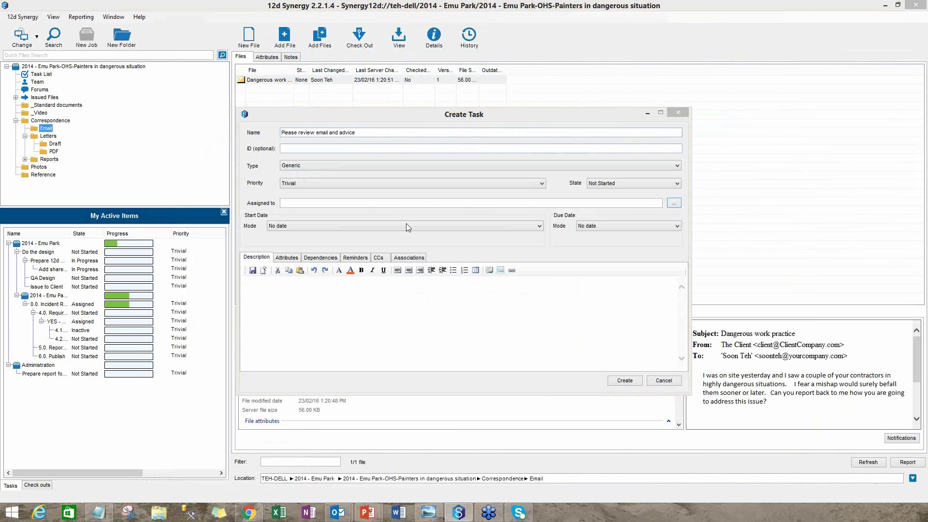
pyautogui.click(478, 256)
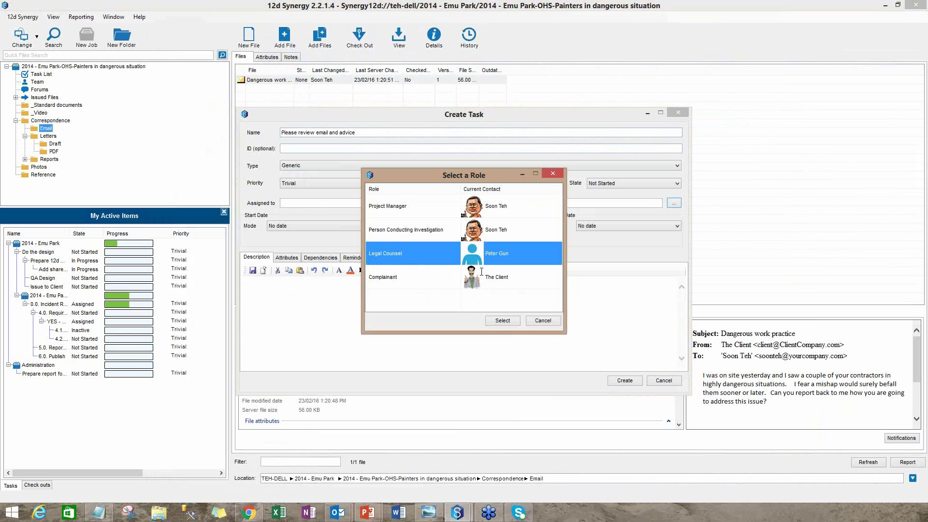
pyautogui.press('Return')
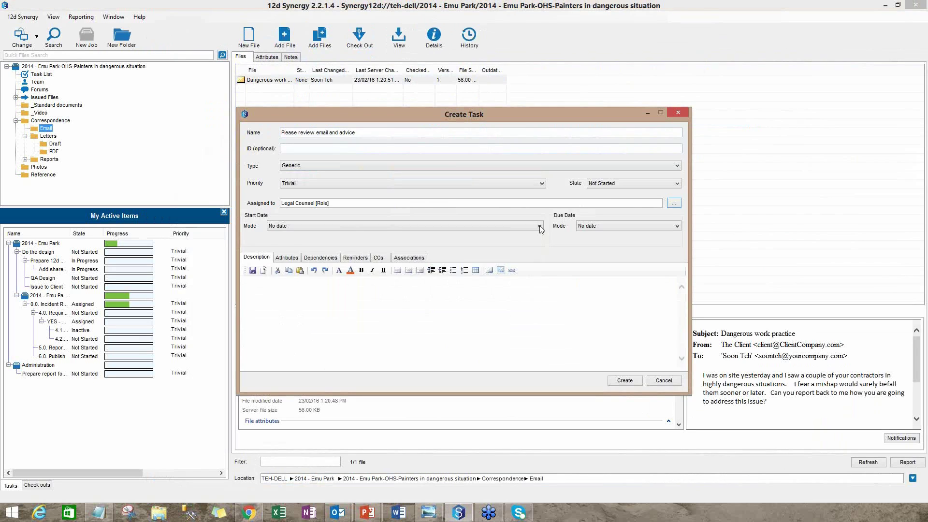
# - Give the new task a fixed start date of 23 February 2016 and a due date 7 days relative to the start date
pyautogui.click(522, 226)
pyautogui.click(534, 244)
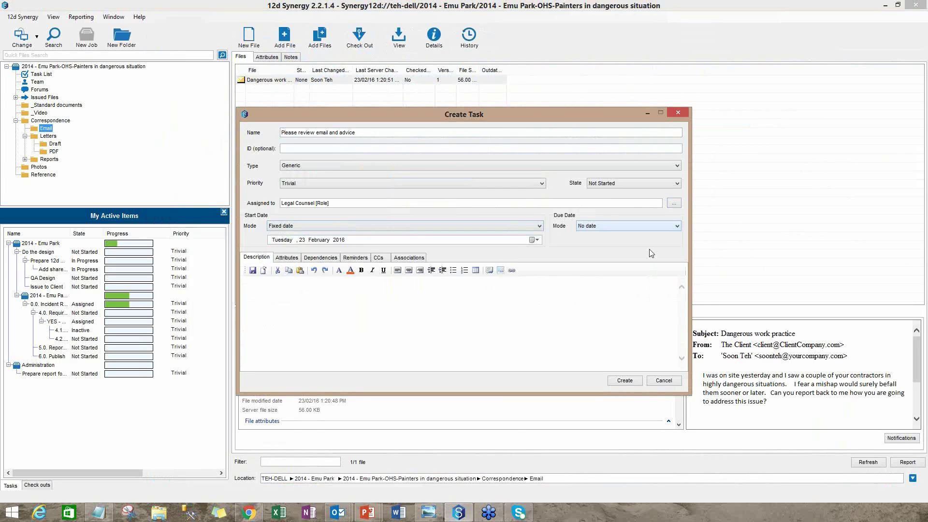
pyautogui.click(629, 226)
pyautogui.click(628, 247)
pyautogui.write('7')
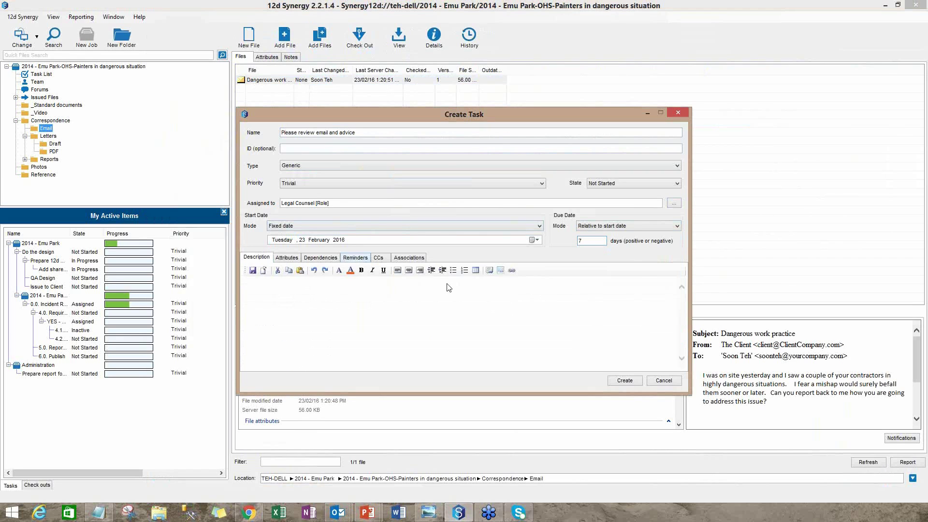
# - Define a reminder to Owner and Assignee 1 day before the task is due, and create the task
pyautogui.click(355, 257)
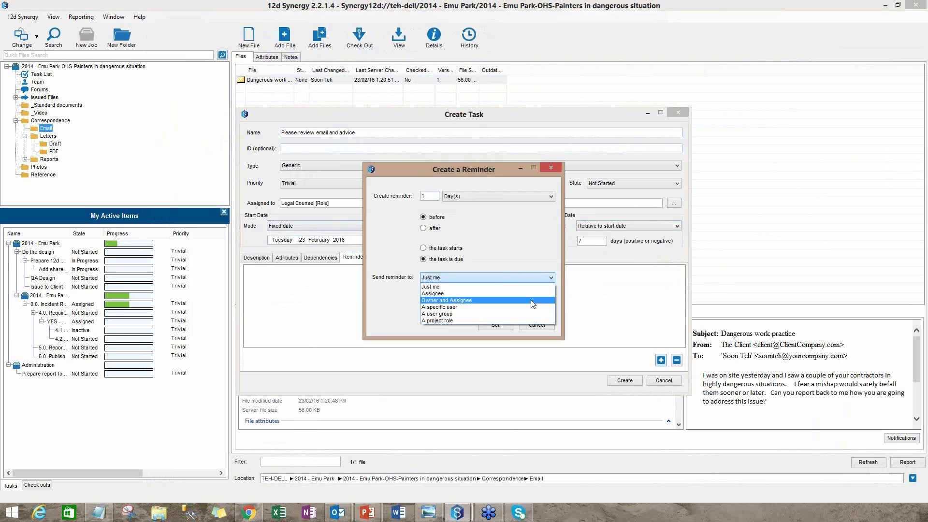
pyautogui.click(532, 300)
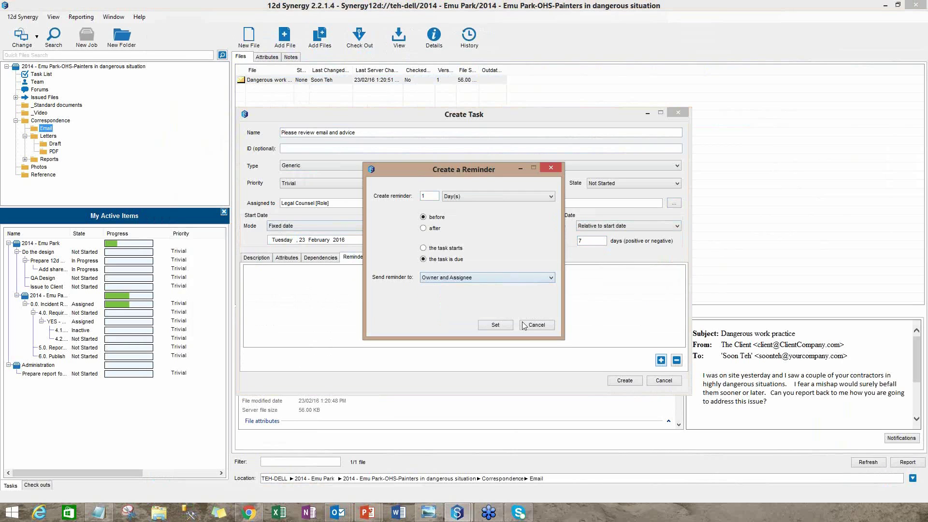
pyautogui.click(522, 325)
pyautogui.click(624, 381)
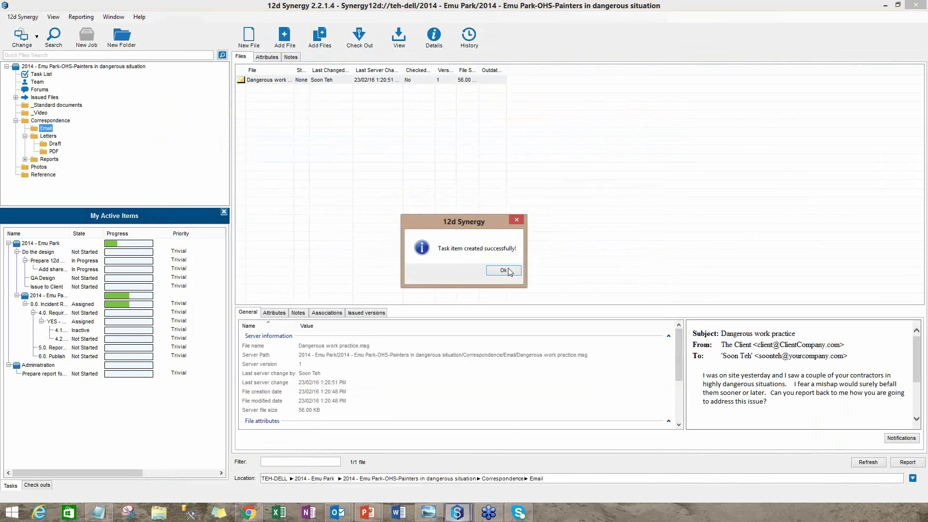
pyautogui.click(503, 271)
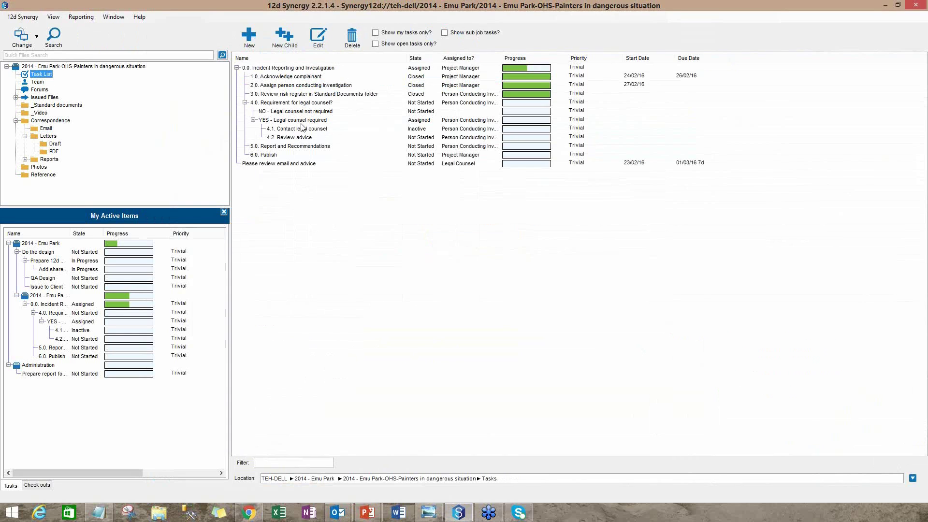
# - Give the Please review email and advice task a fixed start date of 23 February 2016 and place it under Contact legal counsel
pyautogui.doubleClick(297, 167)
pyautogui.press('Escape')
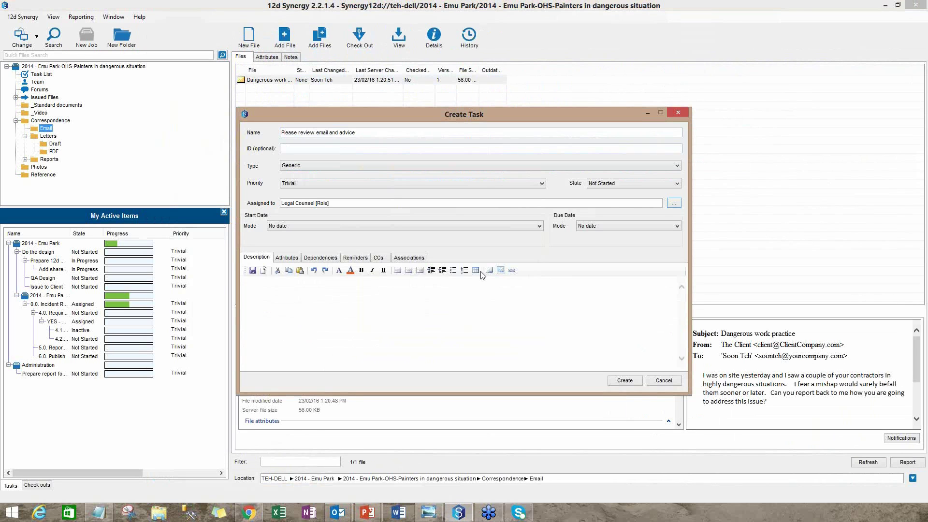
pyautogui.click(539, 226)
pyautogui.click(290, 240)
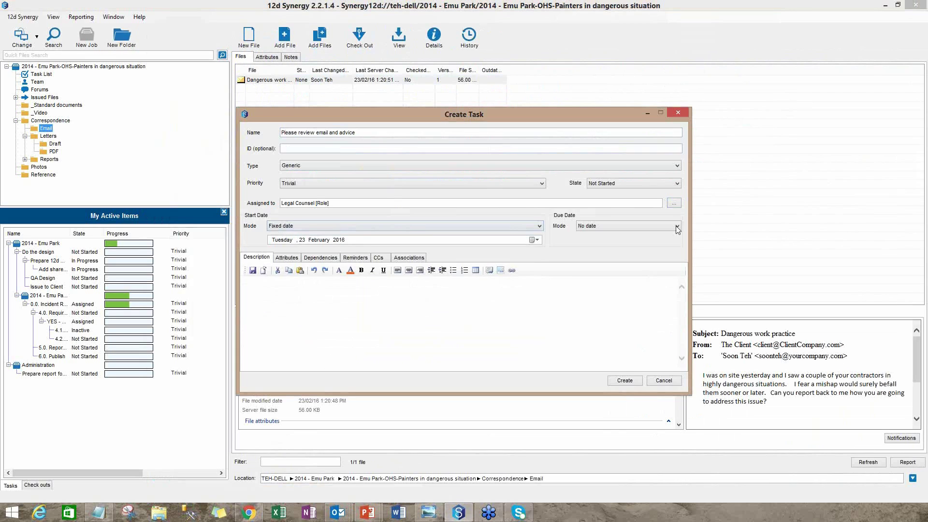
pyautogui.scroll(-1, 678, 229)
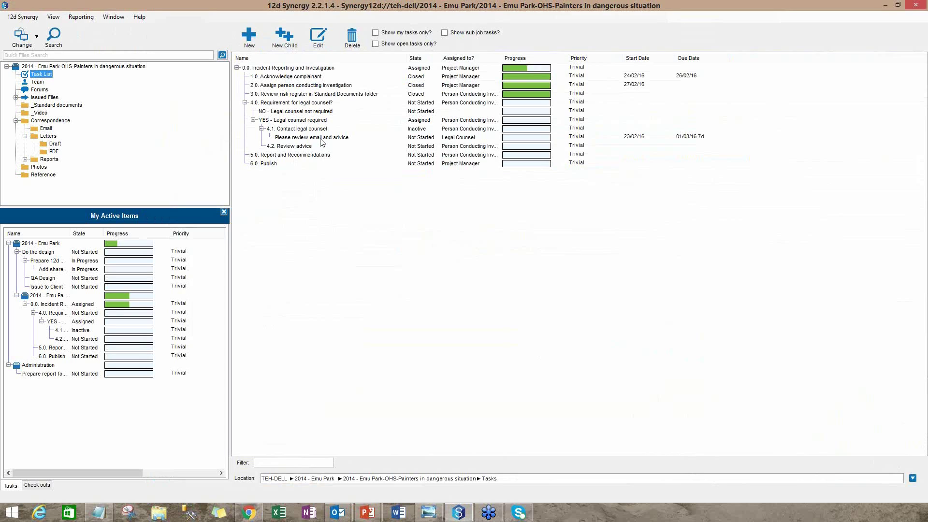
# - Add the Complainant role to the Report and Recommendations task's CCs and submit it with the message "Based on a review of the options, this has been selected"
pyautogui.click(304, 157)
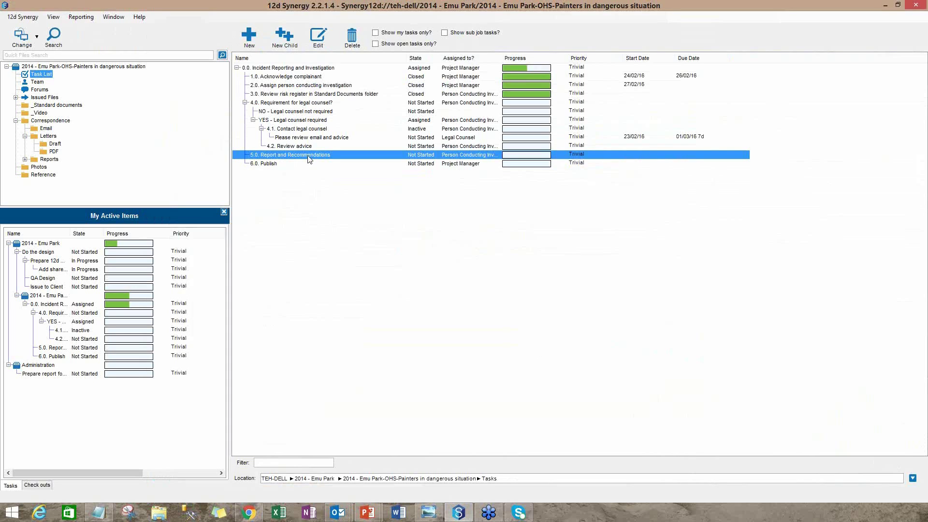
pyautogui.click(316, 39)
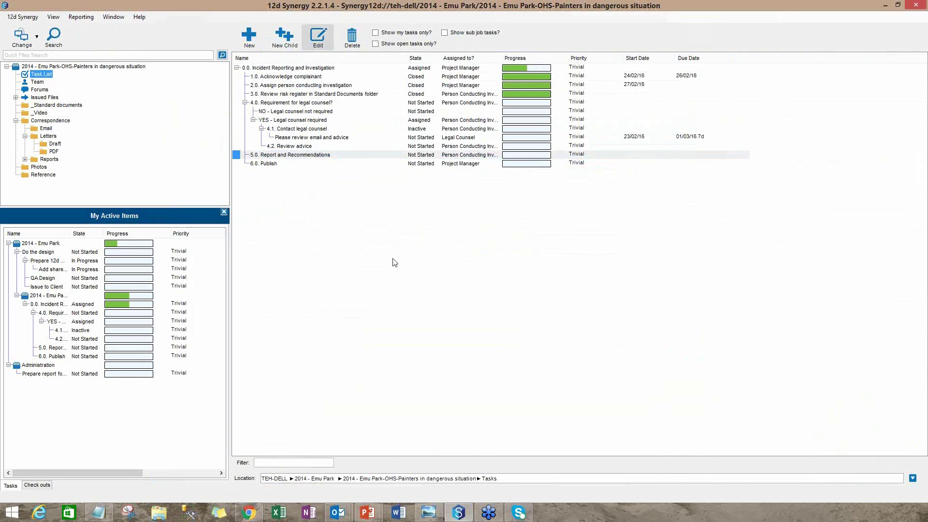
pyautogui.click(389, 259)
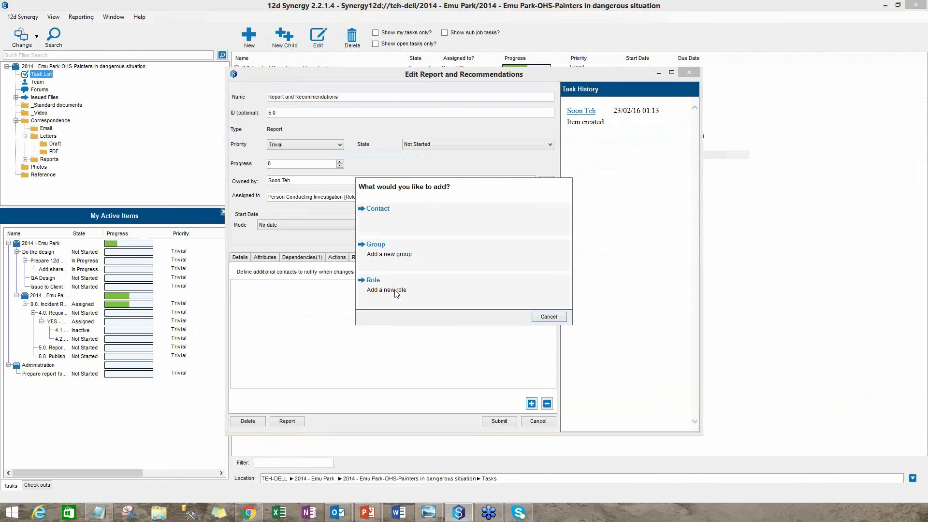
pyautogui.click(476, 277)
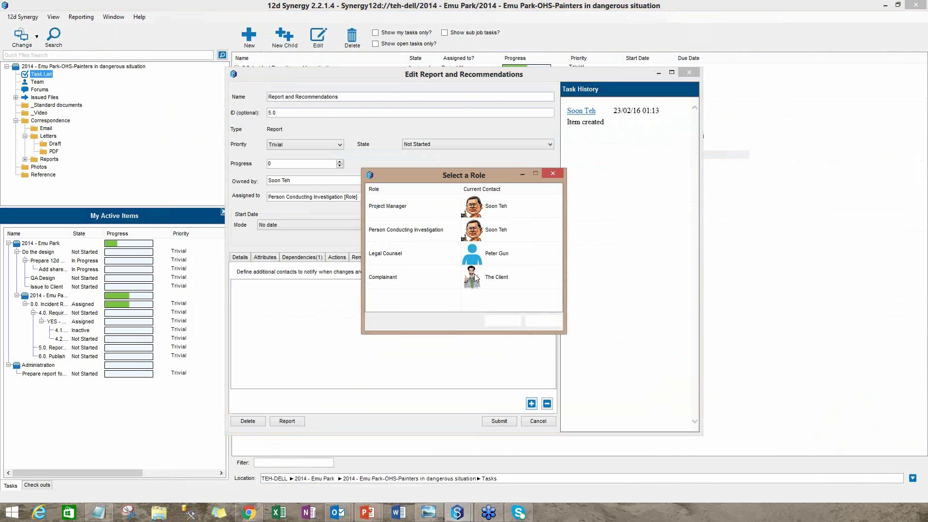
pyautogui.click(503, 277)
pyautogui.click(503, 321)
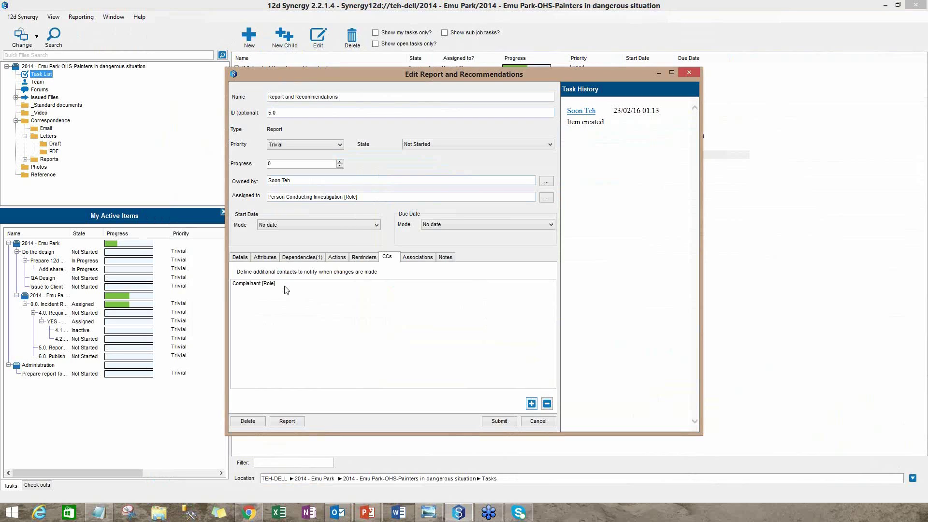
pyautogui.click(499, 421)
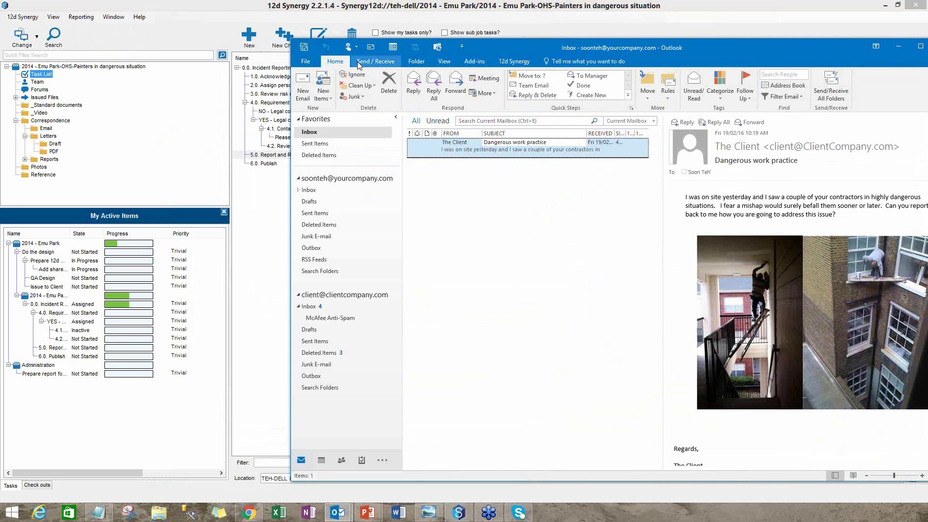
# - Send and receive all folders in Outlook and read the Report and Recommendations update notification in the client's inbox
pyautogui.click(359, 64)
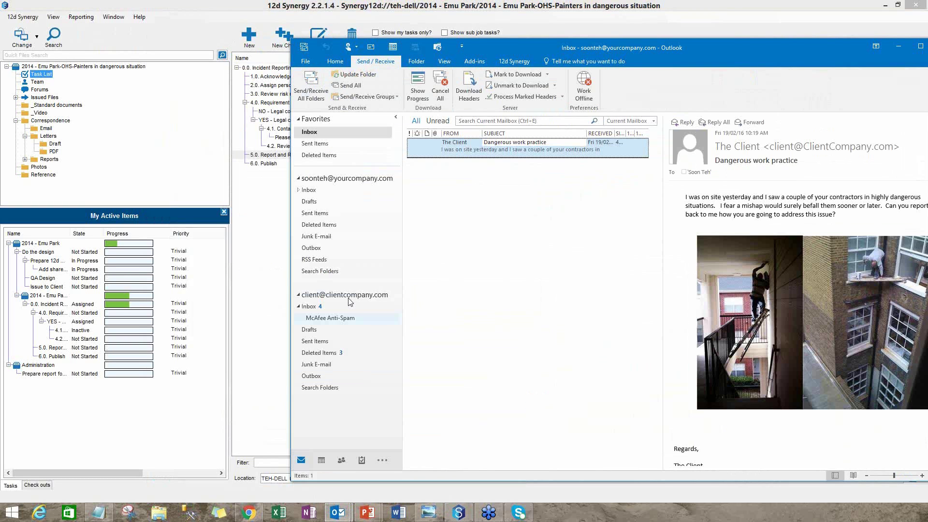
pyautogui.click(312, 95)
pyautogui.click(309, 306)
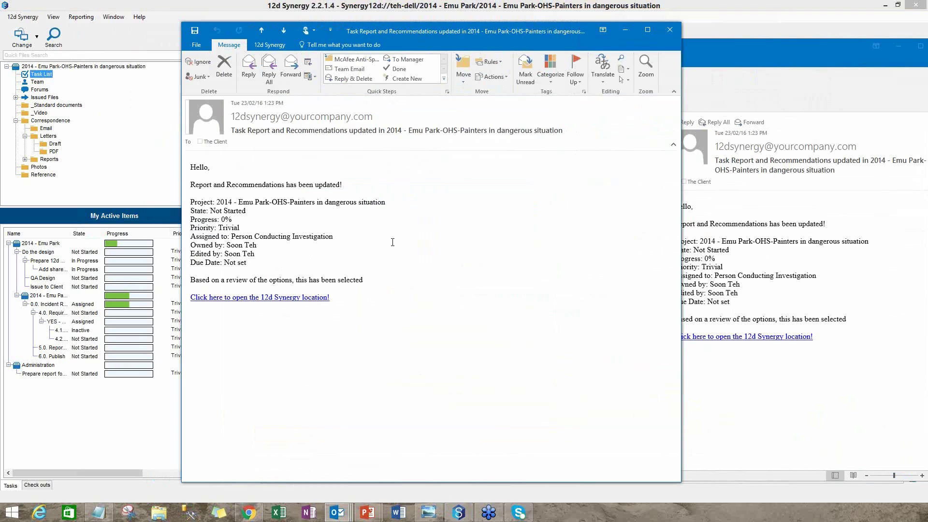
# - Return to 12d Synergy, generate an HTML report of the job's task list as report.html in C:\Temp, and view it in Chrome
pyautogui.hotkey('alt', 'Tab')
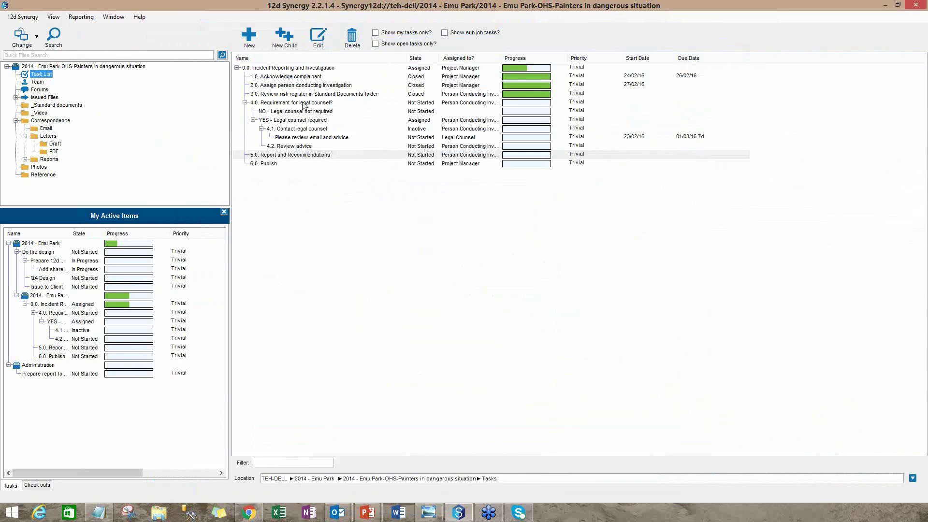
pyautogui.hotkey('alt', 'Tab')
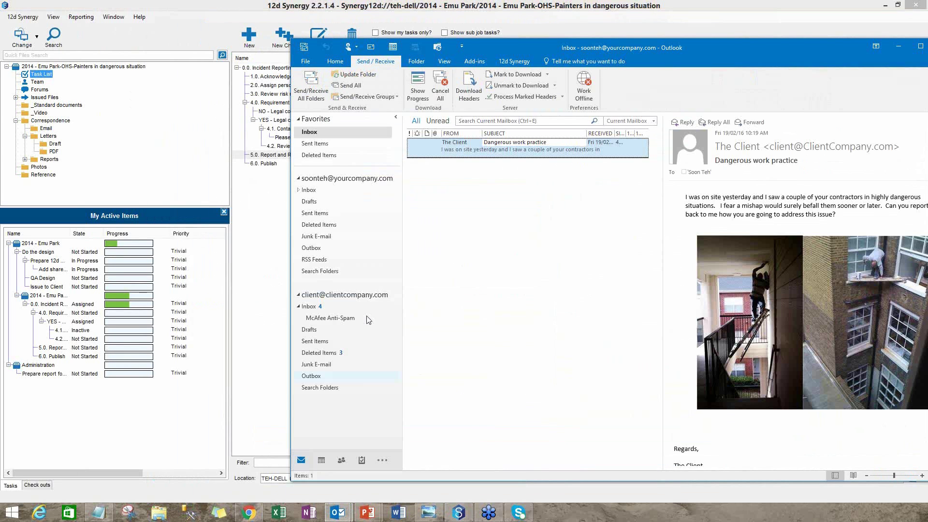
pyautogui.hotkey('alt', 'Tab')
pyautogui.rightClick(309, 95)
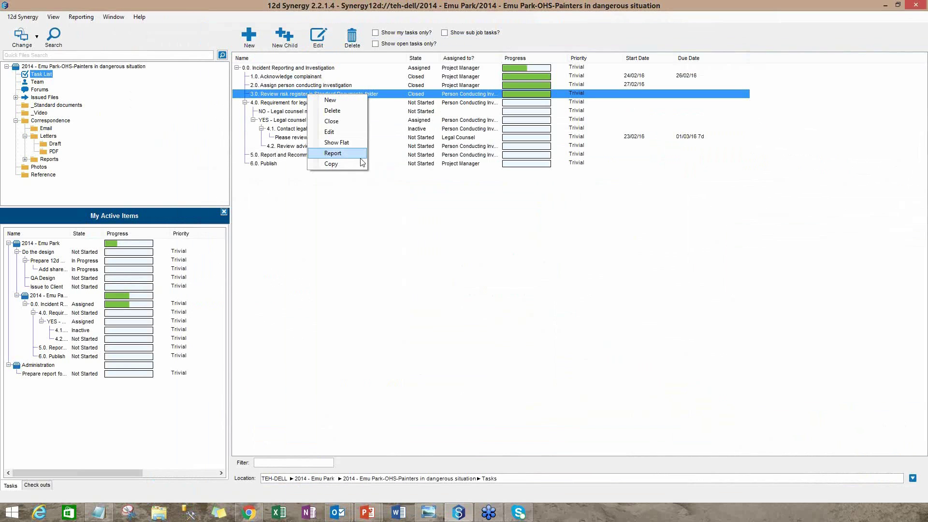
pyautogui.click(334, 153)
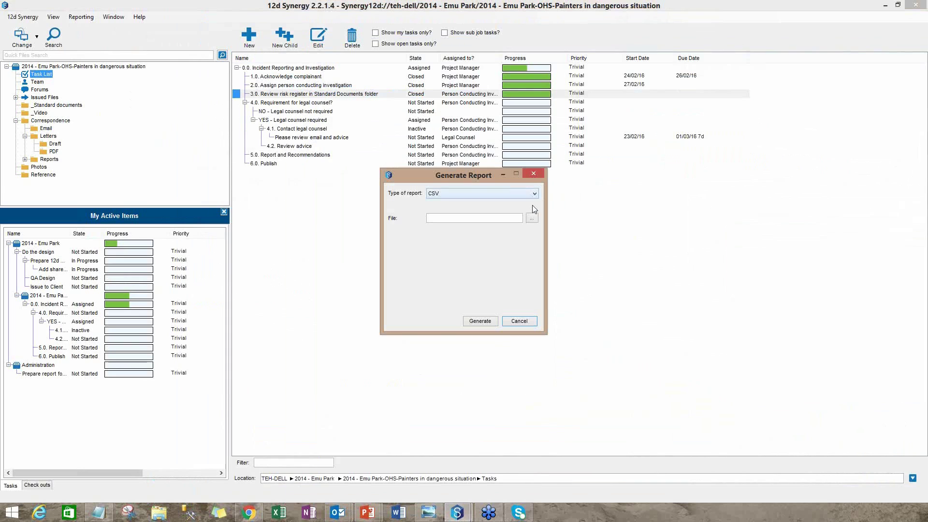
pyautogui.click(534, 193)
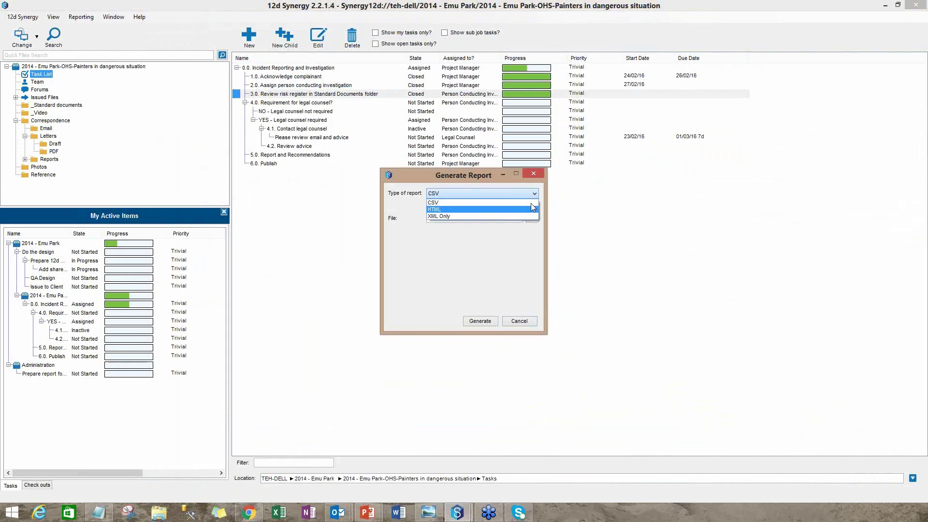
pyautogui.click(506, 212)
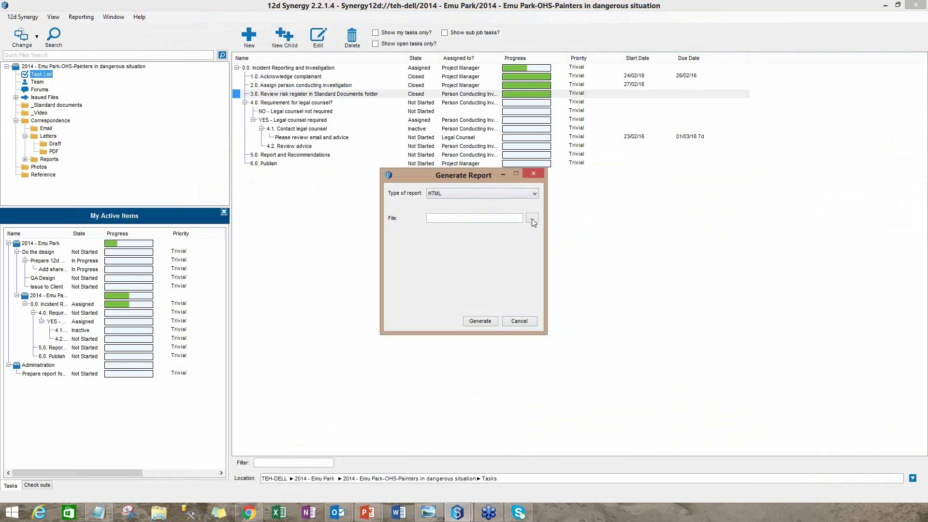
pyautogui.click(532, 218)
pyautogui.press('Return')
pyautogui.click(548, 257)
pyautogui.click(517, 270)
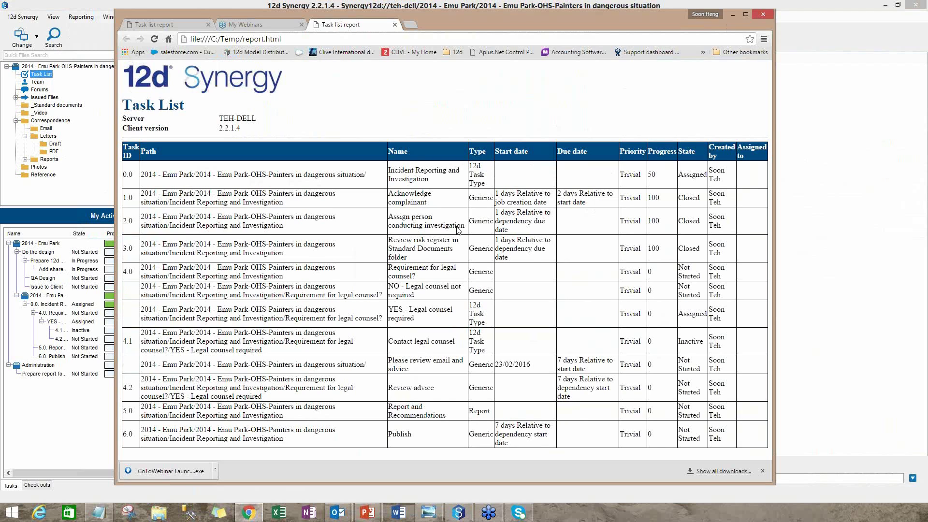
pyautogui.hotkey('alt', 'Tab')
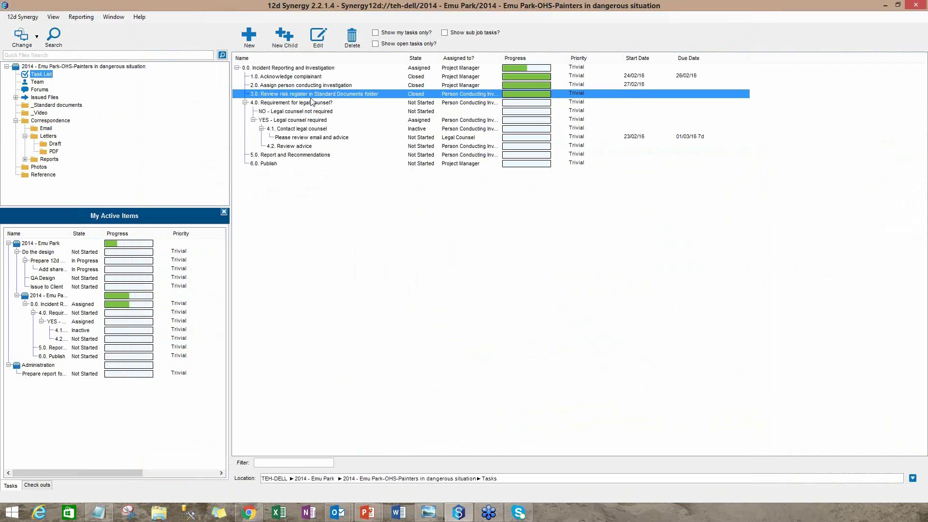
# - Generate an HTML report of the Review risk register in Standard Documents folder task, replacing report.html, and view it in the browser
pyautogui.doubleClick(314, 94)
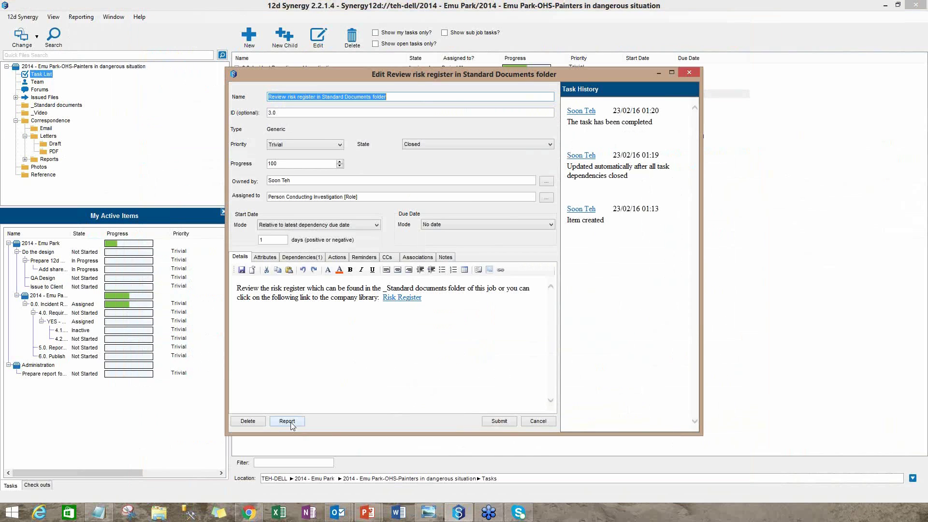
pyautogui.click(287, 421)
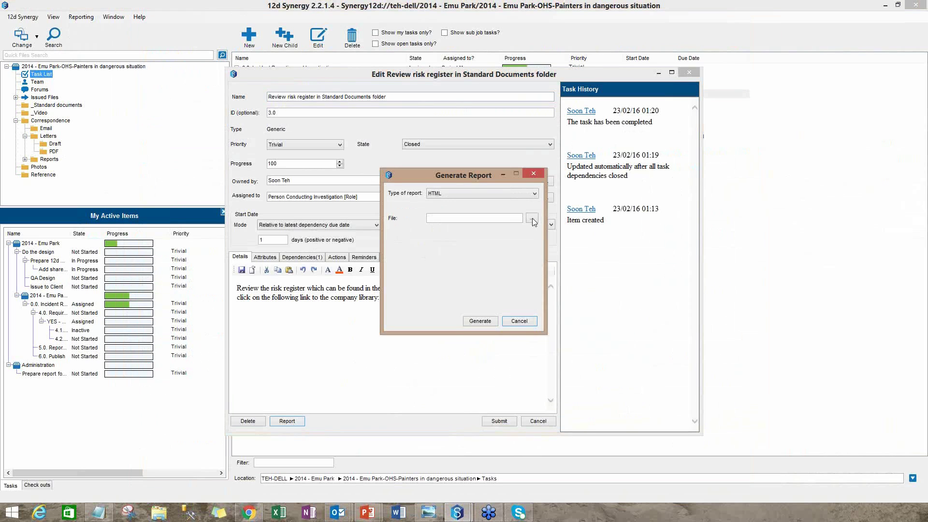
pyautogui.click(532, 219)
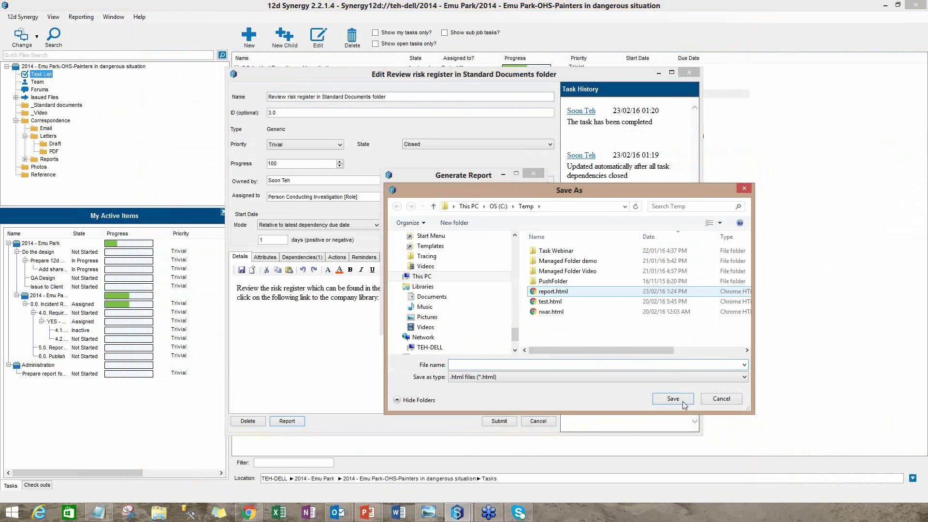
pyautogui.click(682, 399)
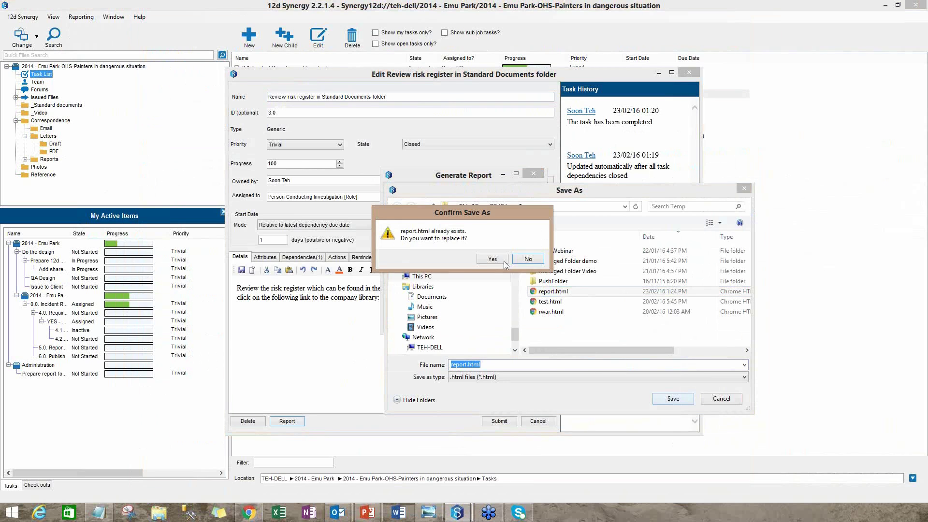
pyautogui.click(493, 259)
pyautogui.click(480, 321)
pyautogui.click(523, 271)
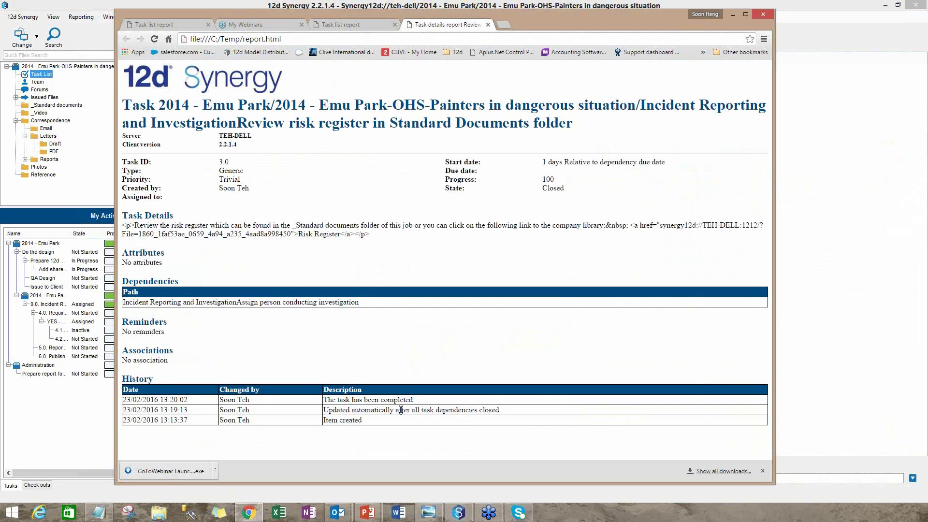
pyautogui.hotkey('ctrl', 'w')
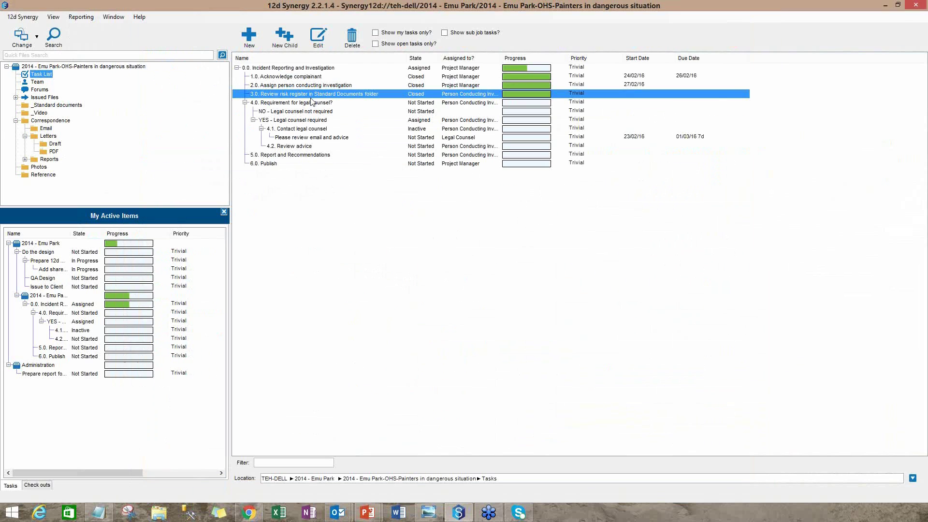
# - Search for open tasks across all jobs by the assignee's name and widen the Name column of the results
pyautogui.click(53, 17)
pyautogui.click(124, 71)
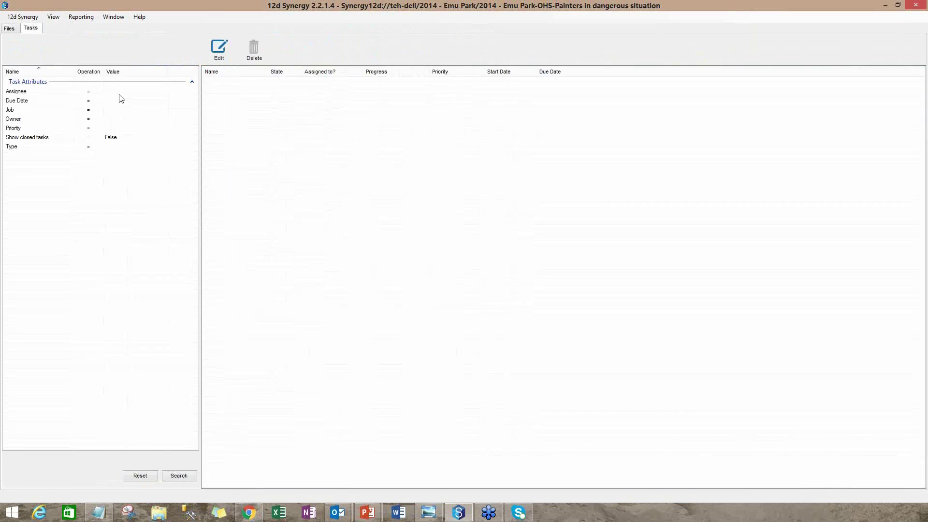
pyautogui.doubleClick(315, 93)
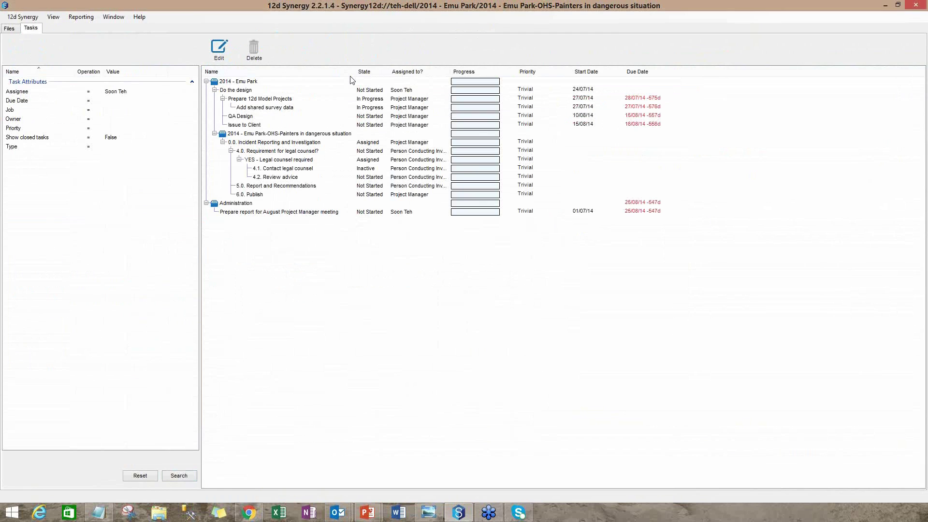
pyautogui.moveTo(349, 76); pyautogui.dragTo(355, 76)
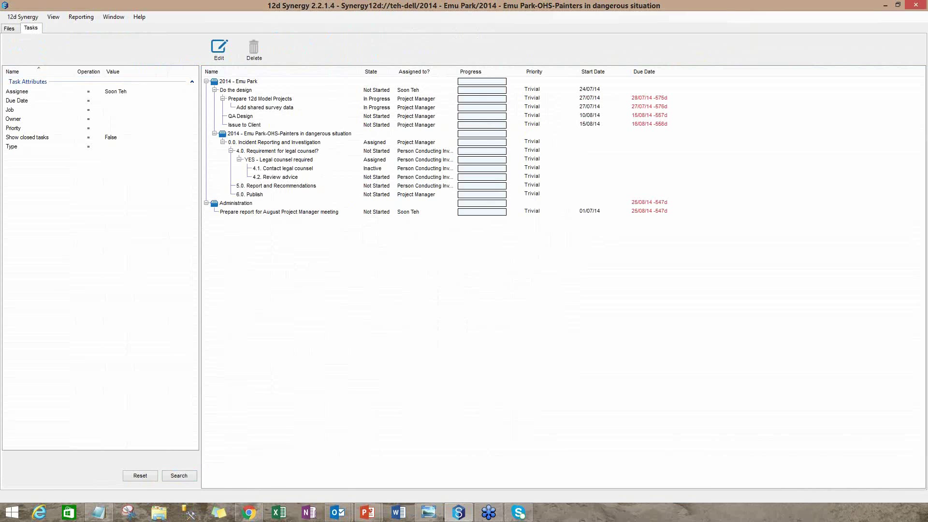
pyautogui.click(9, 28)
pyautogui.click(52, 33)
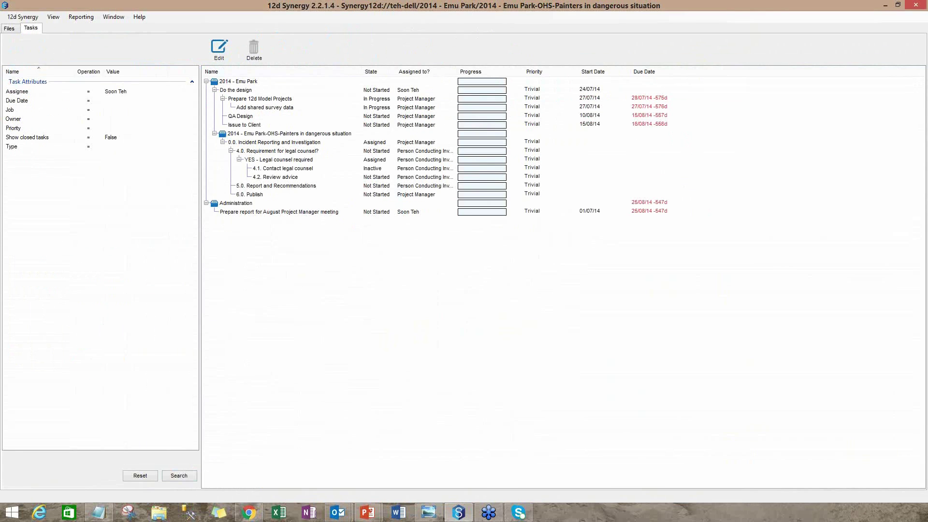